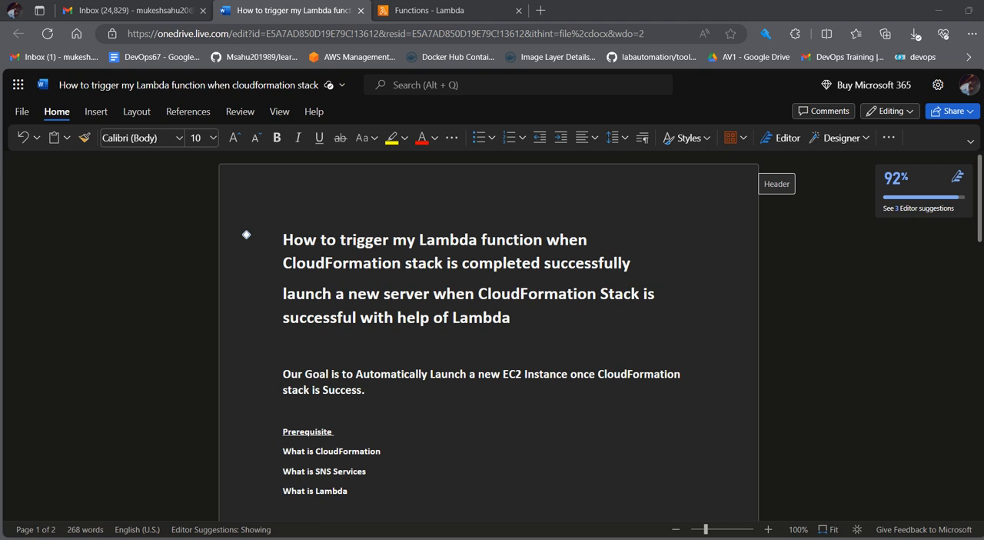
Step: Read the document's title, goal and prerequisites on launching a server through Lambda when a CloudFormation stack succeeds
drag(282, 269, 443, 270)
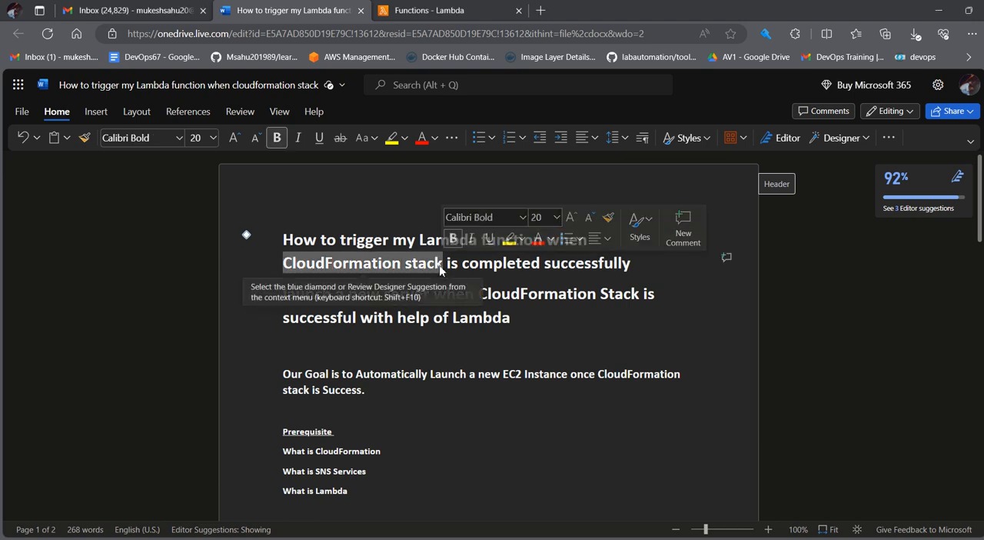
click(286, 266)
drag(283, 266, 444, 266)
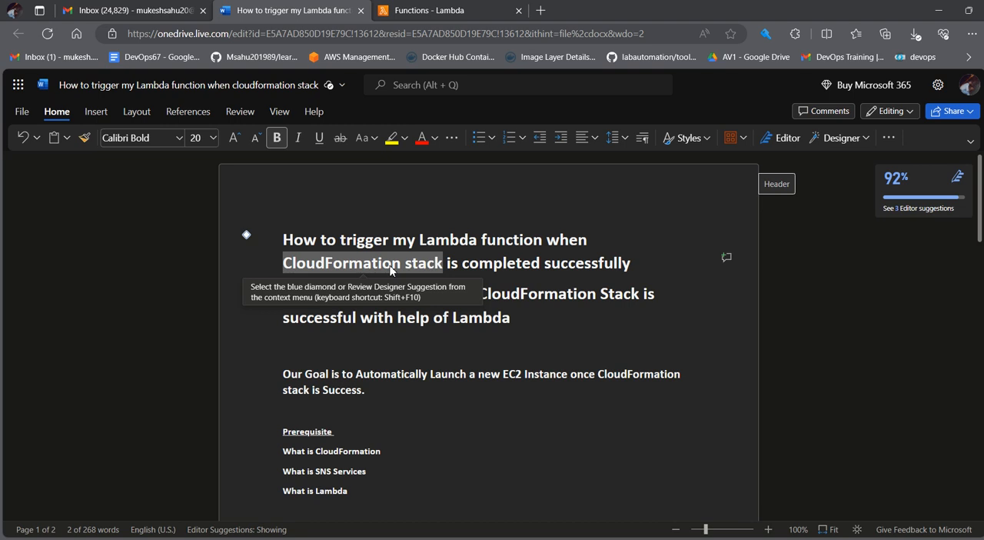
click(535, 329)
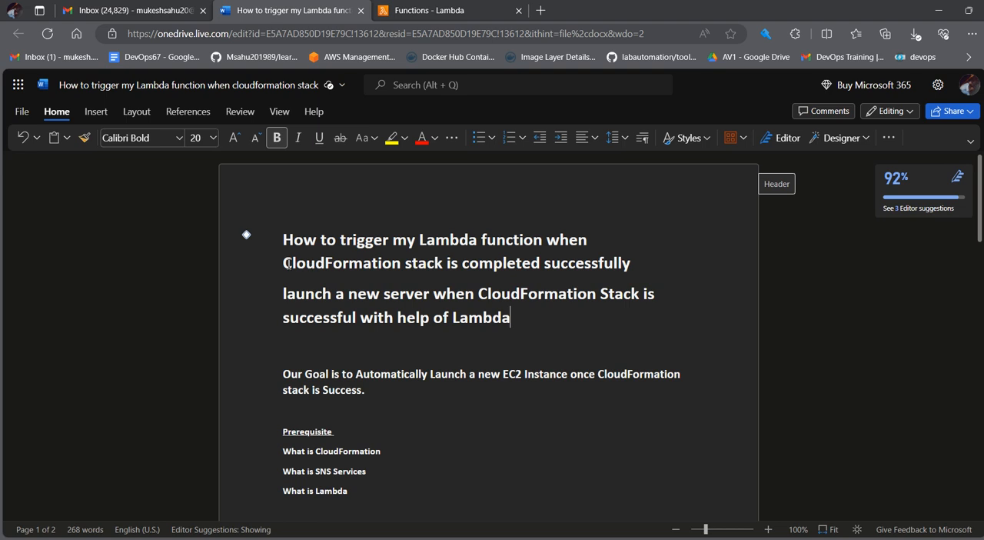
drag(310, 266, 440, 266)
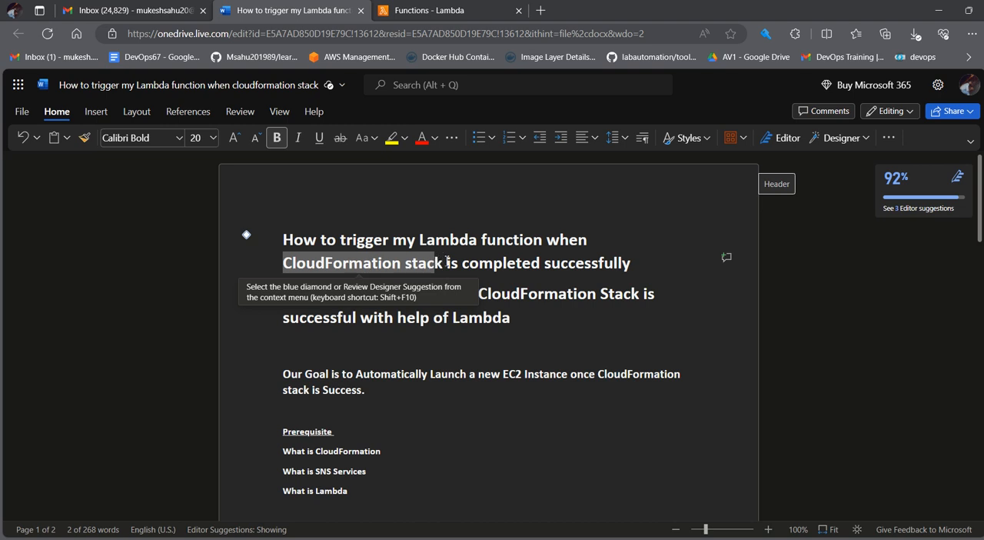
click(599, 265)
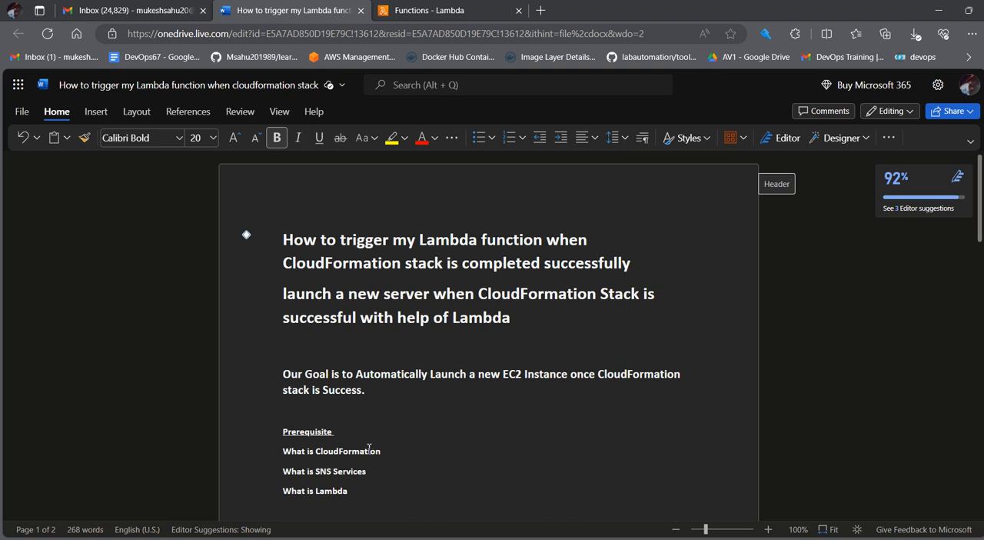
scroll(368, 455, down, 1)
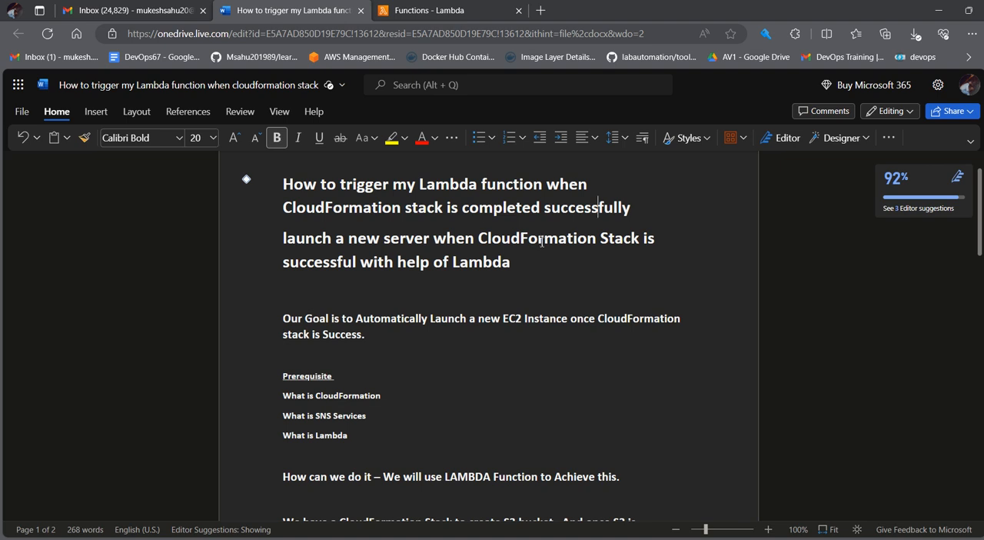
scroll(536, 244, down, 1)
scroll(536, 244, down, 2)
scroll(534, 244, up, 1)
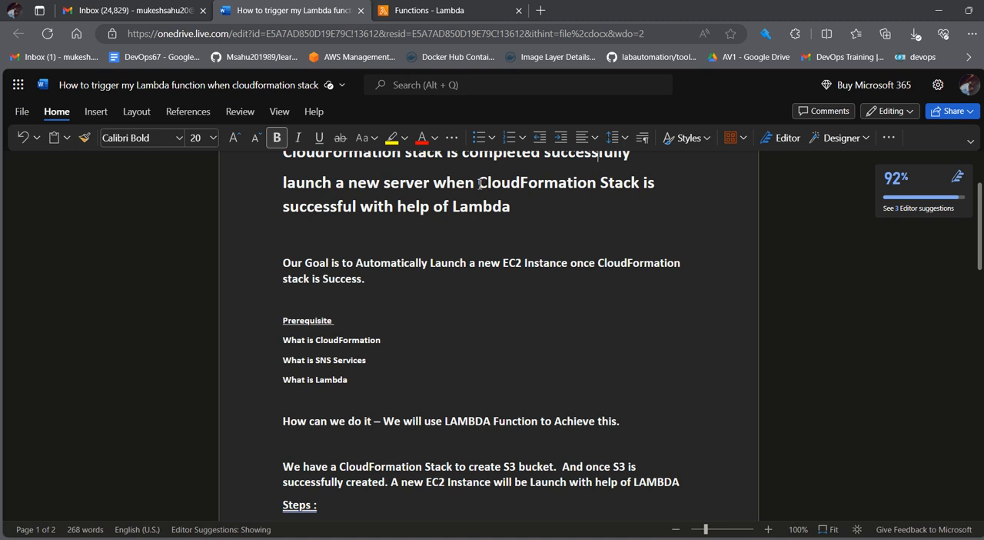
drag(479, 185, 560, 182)
scroll(517, 238, down, 2)
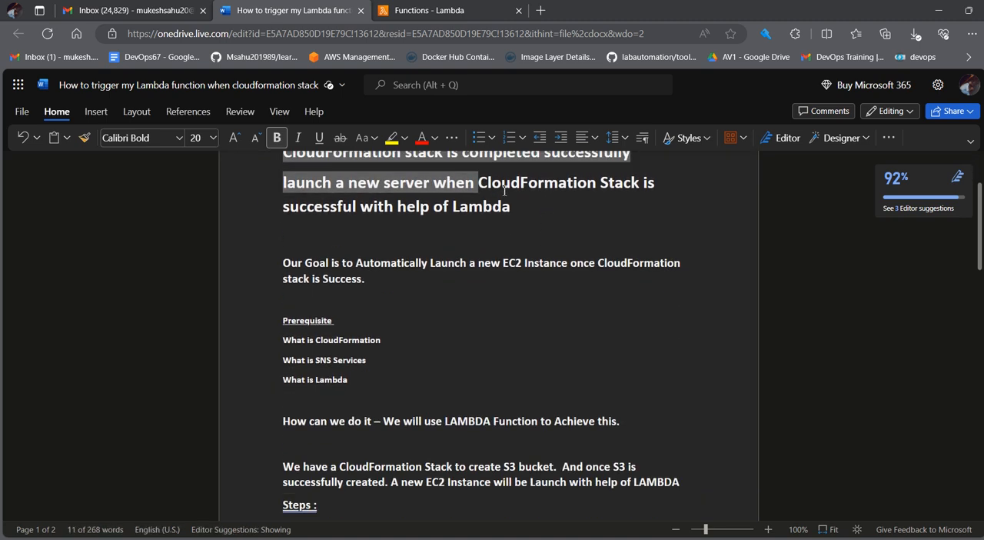
scroll(612, 183, up, 3)
click(529, 293)
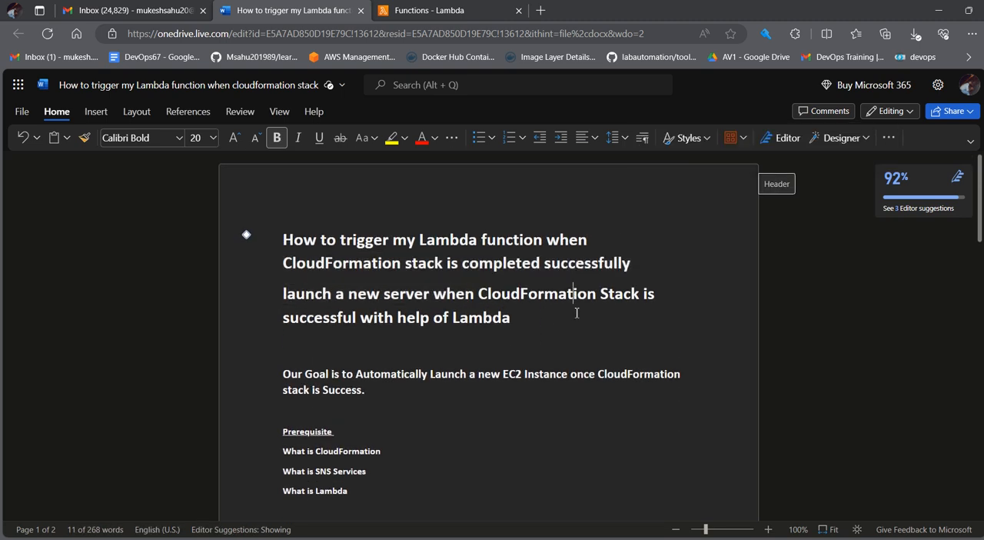
scroll(576, 293, down, 3)
double_click(529, 183)
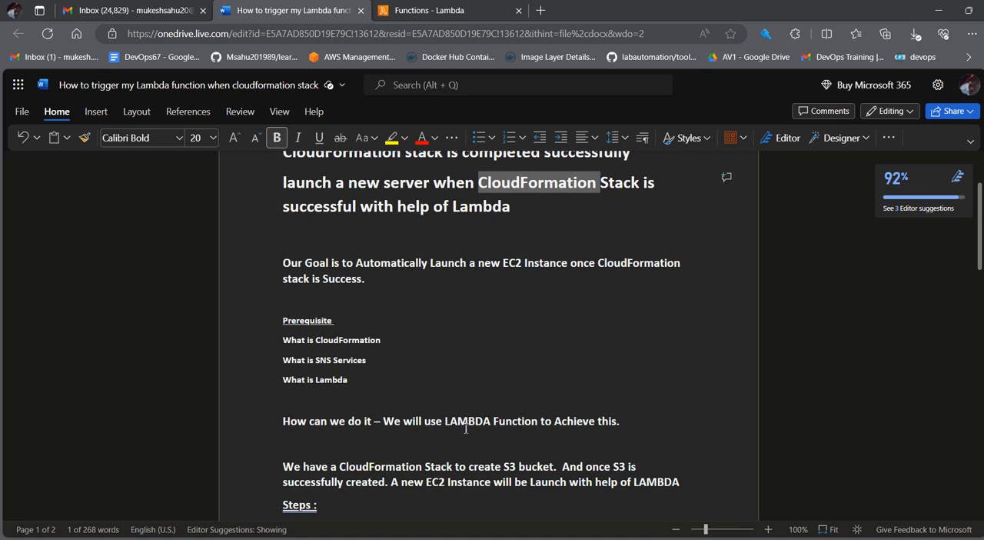
Step: Review the document's approach paragraph and its Steps list covering the Lambda function, SNS trigger and CloudFormation stack for S3
scroll(466, 428, down, 1)
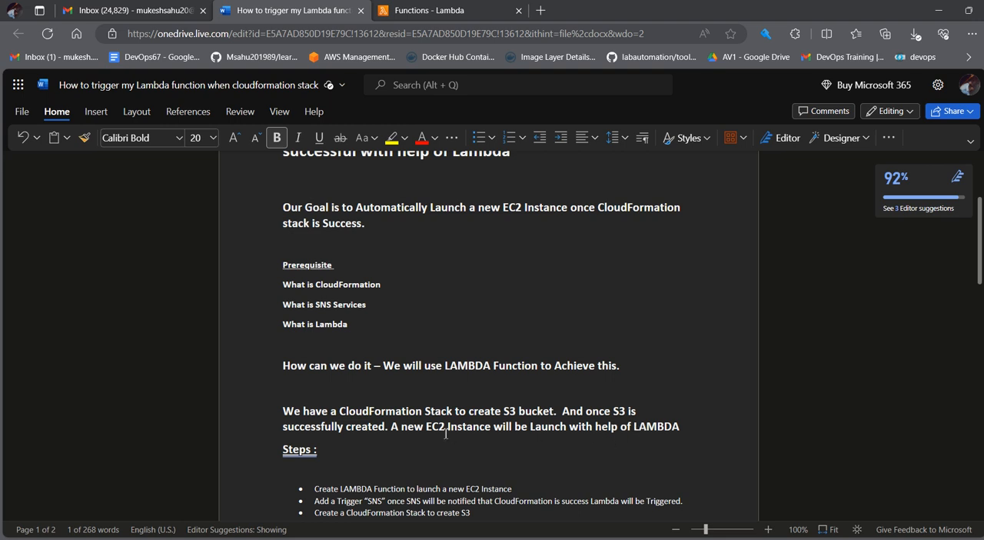
drag(390, 429, 670, 433)
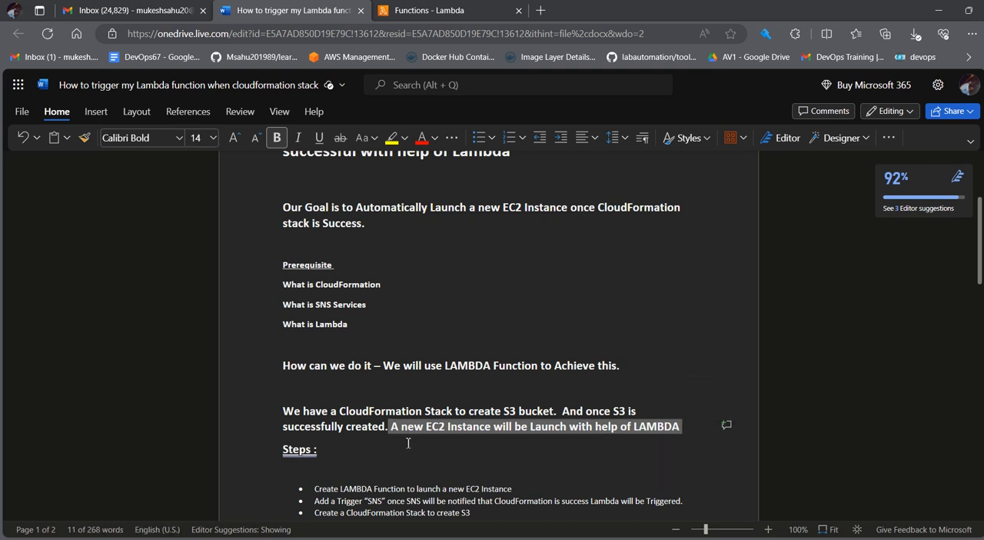
scroll(418, 445, down, 1)
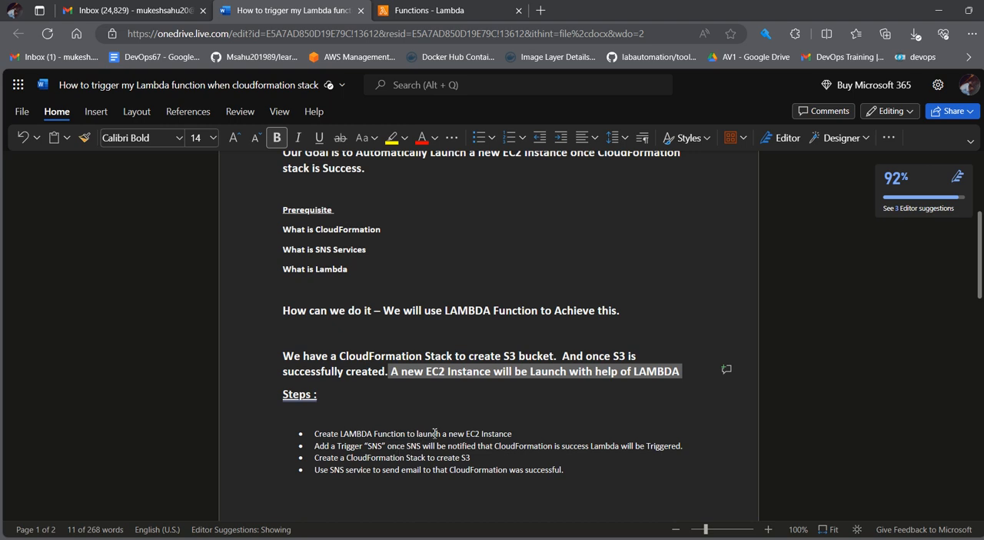
drag(512, 435, 448, 438)
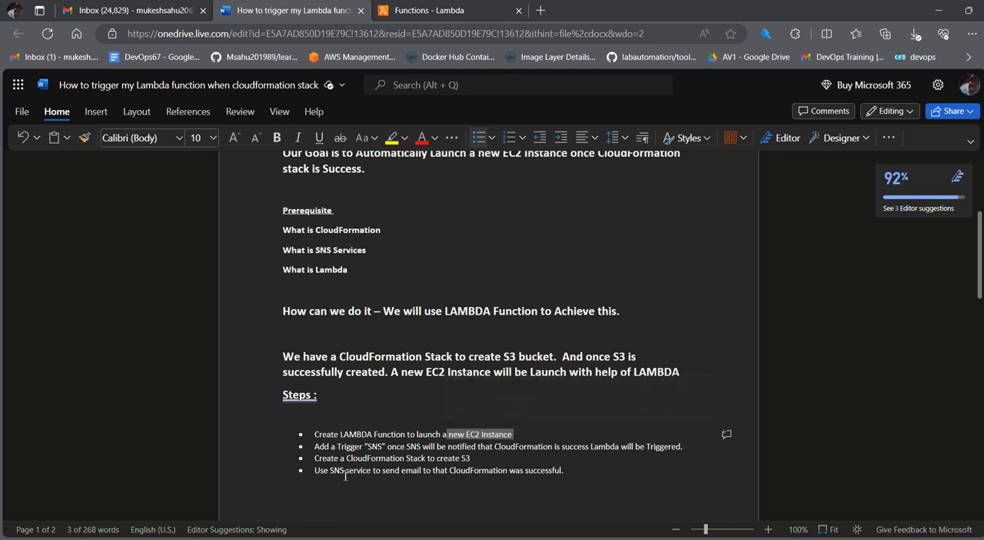
drag(527, 434, 344, 441)
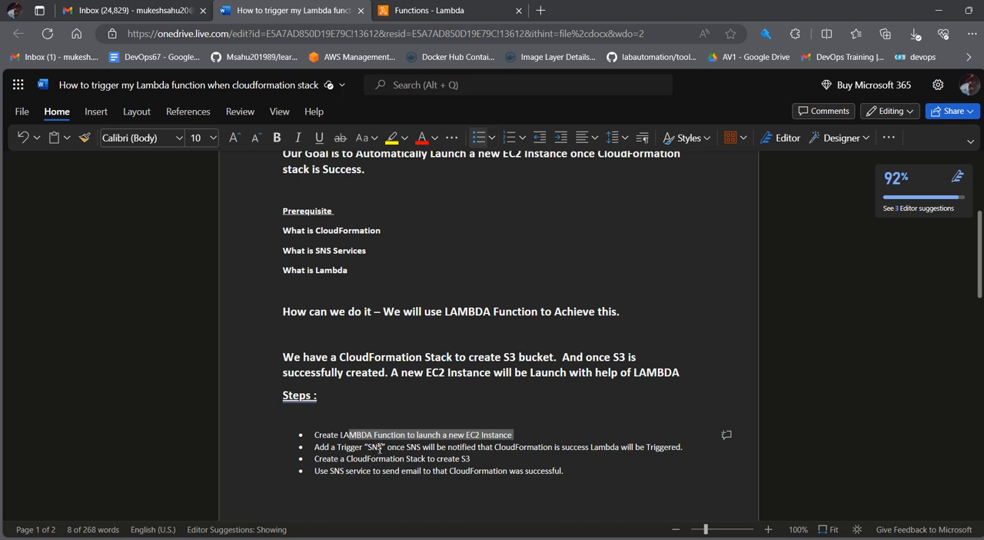
click(378, 445)
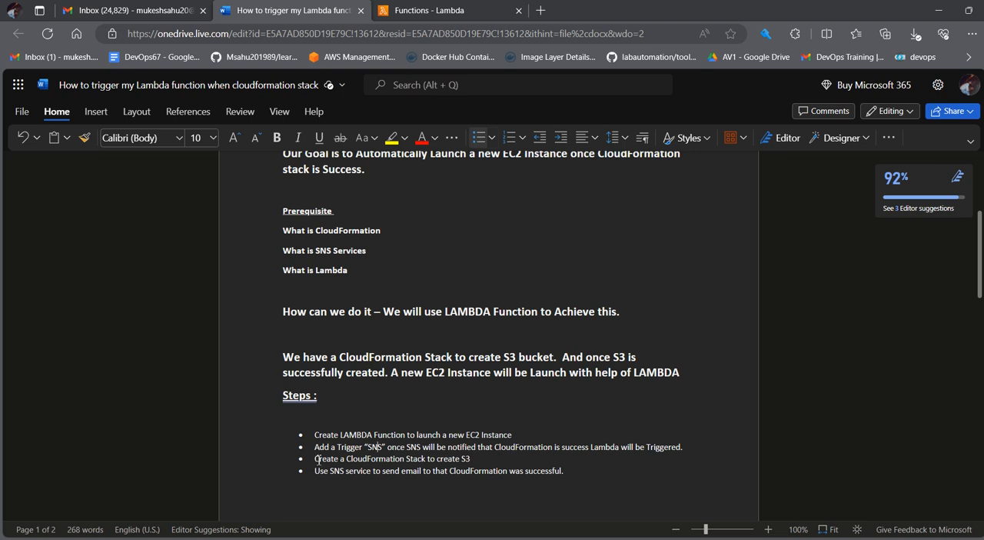
drag(315, 459, 355, 462)
drag(423, 448, 321, 451)
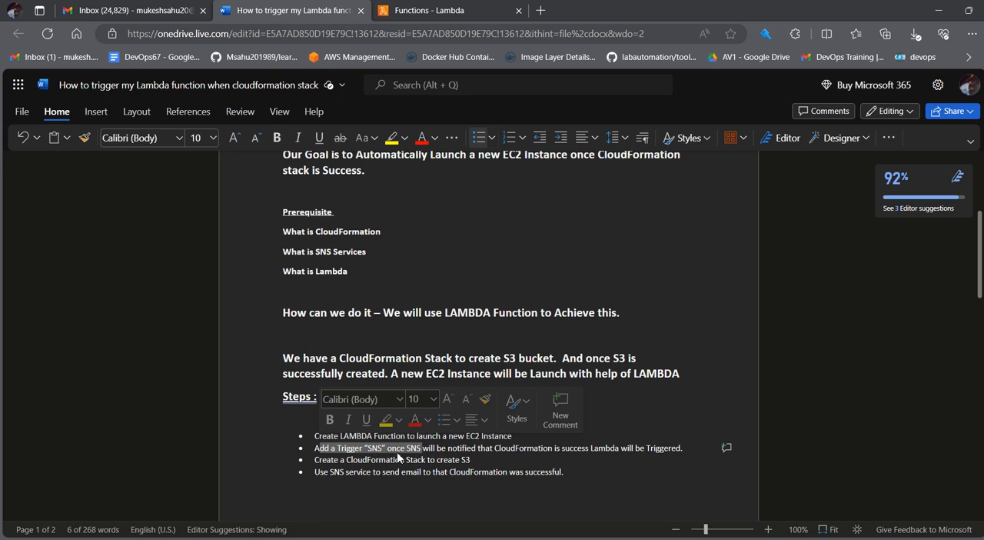
drag(387, 452, 320, 448)
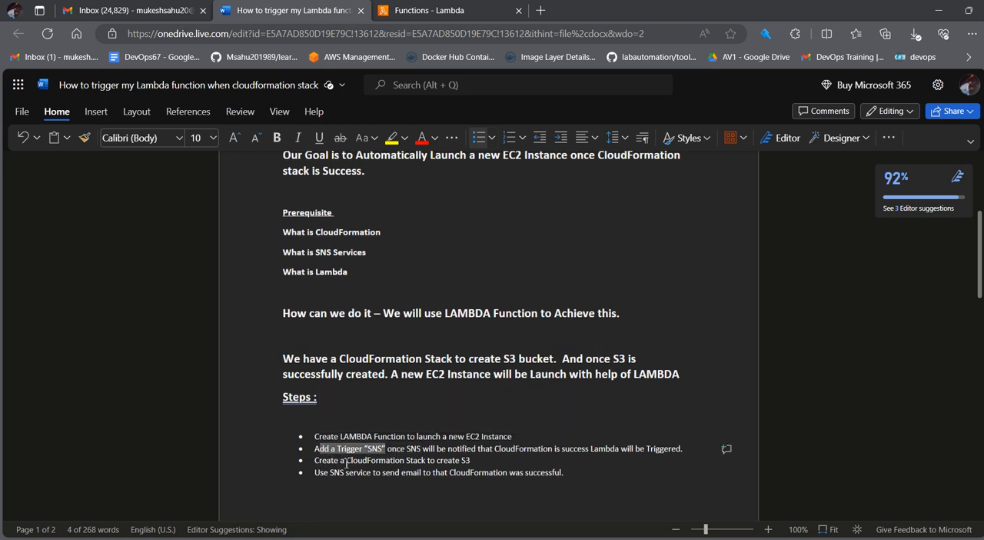
click(475, 460)
drag(474, 460, 307, 462)
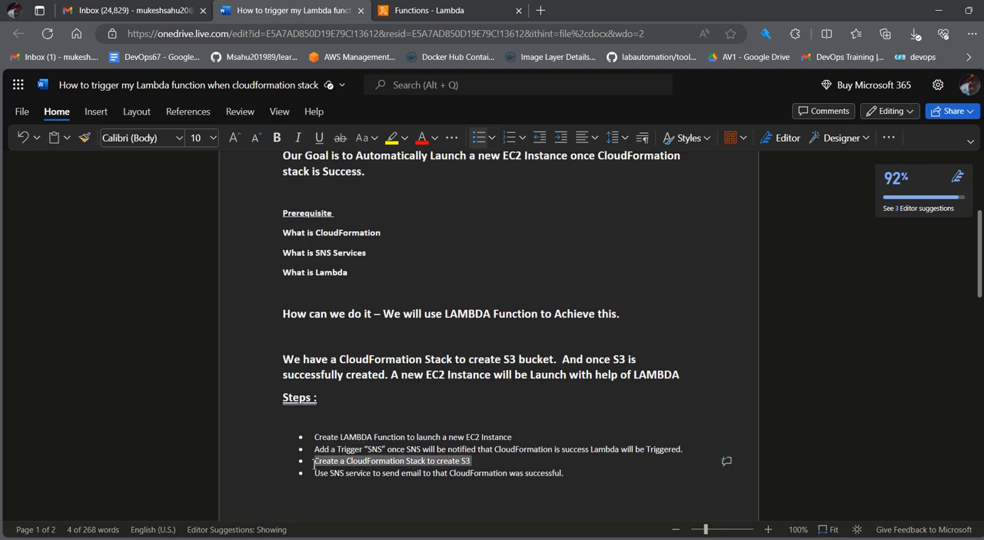
click(476, 459)
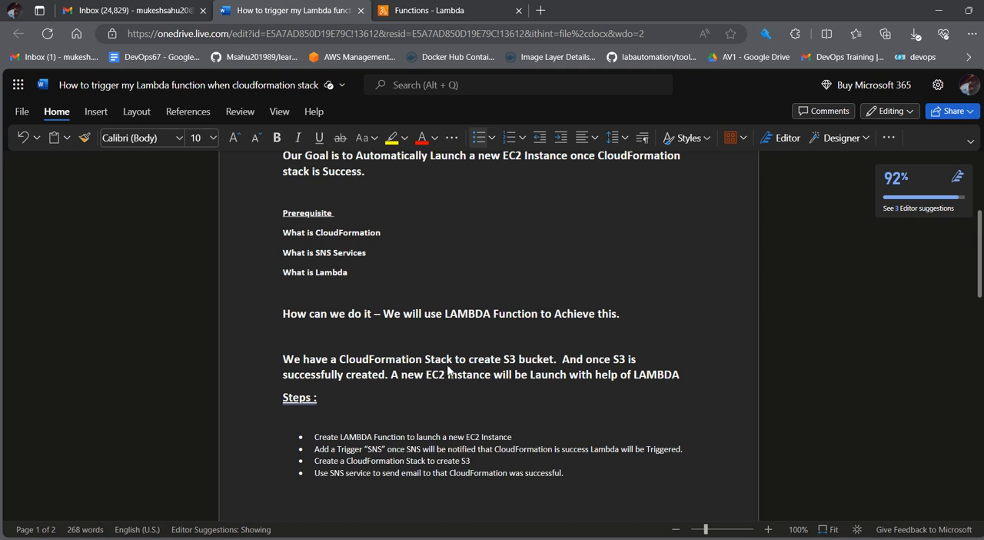
Step: Switch to the AWS Lambda console and open the form for creating a new function
click(439, 10)
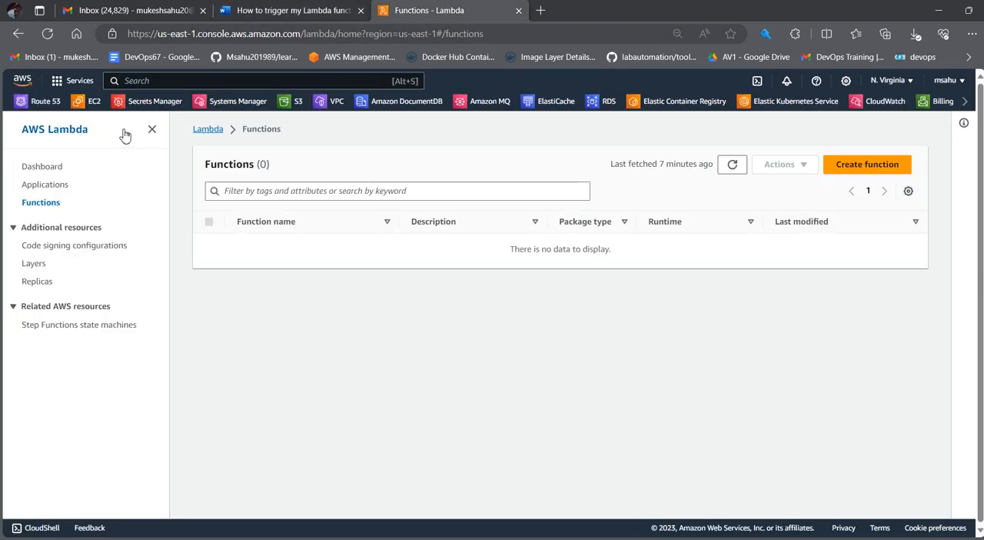
click(77, 81)
click(281, 178)
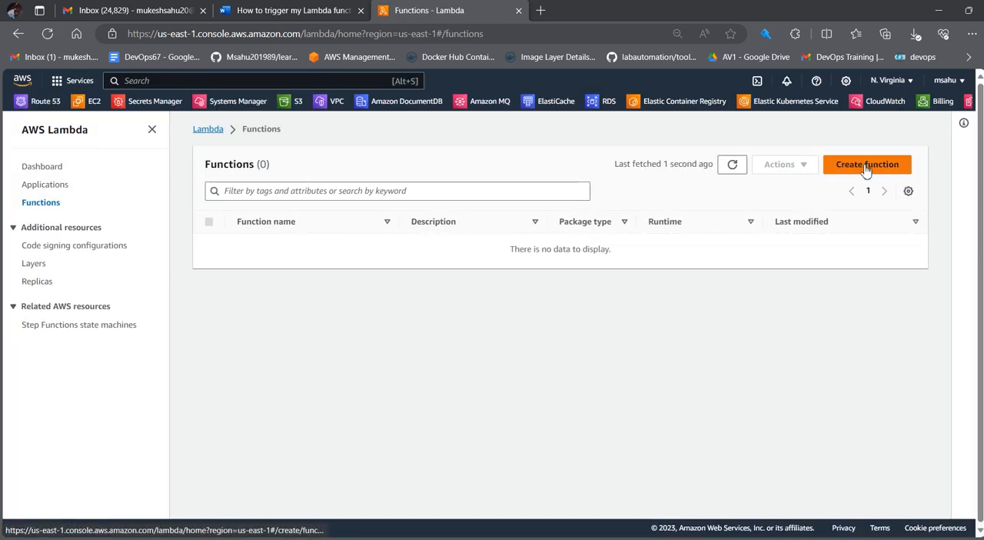
click(881, 169)
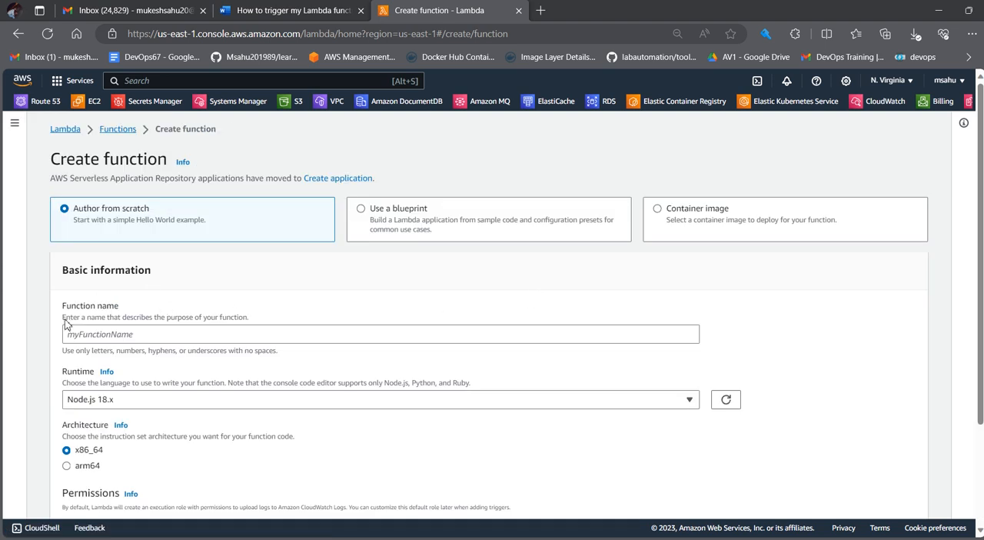
Step: Name the new Lambda function LaunchEC2Instance
click(140, 336)
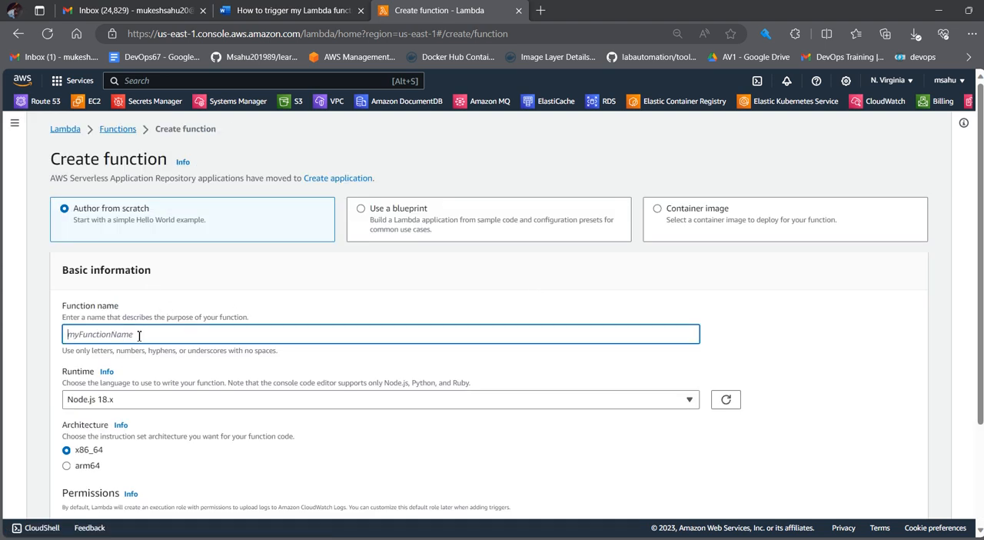
text(d)
key(BackSpace)
text(LaunchEC@)
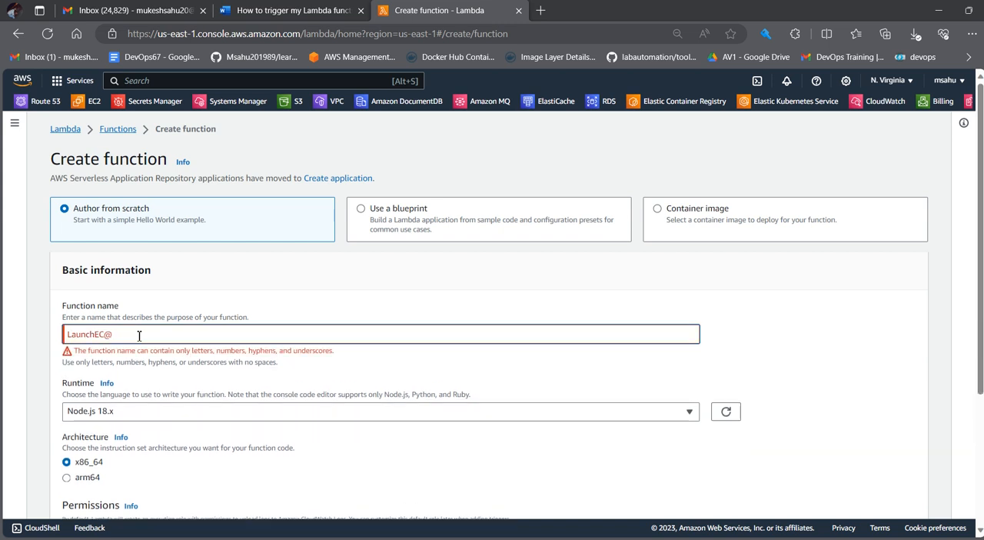
text(Instance)
click(114, 334)
key(BackSpace)
text(2)
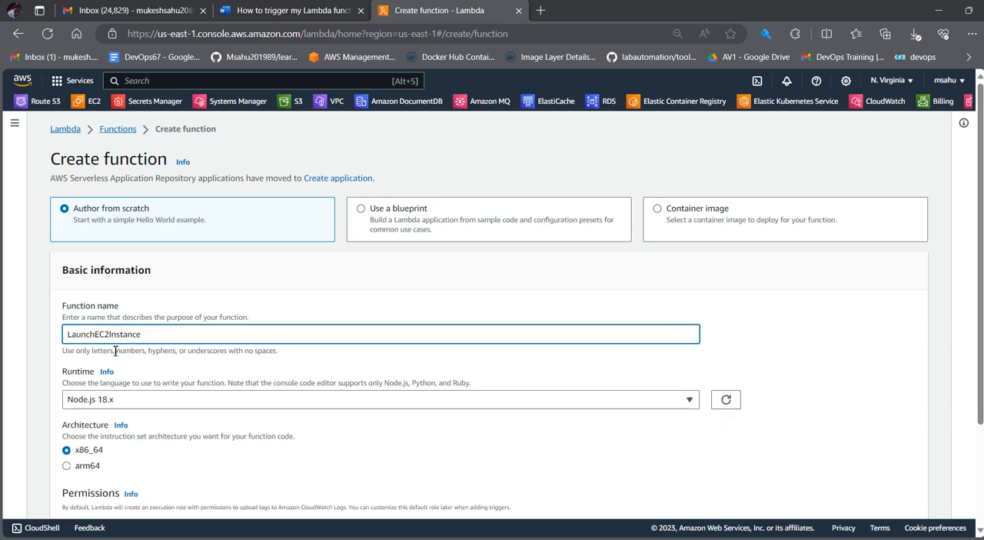
Step: Set the function's runtime to Python 3.9
click(108, 399)
scroll(164, 304, down, 2)
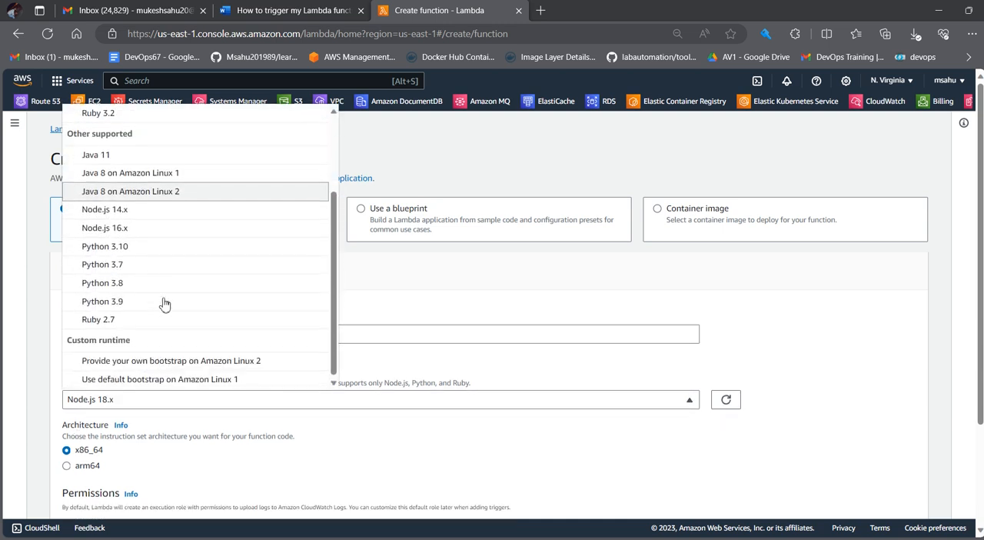
click(139, 307)
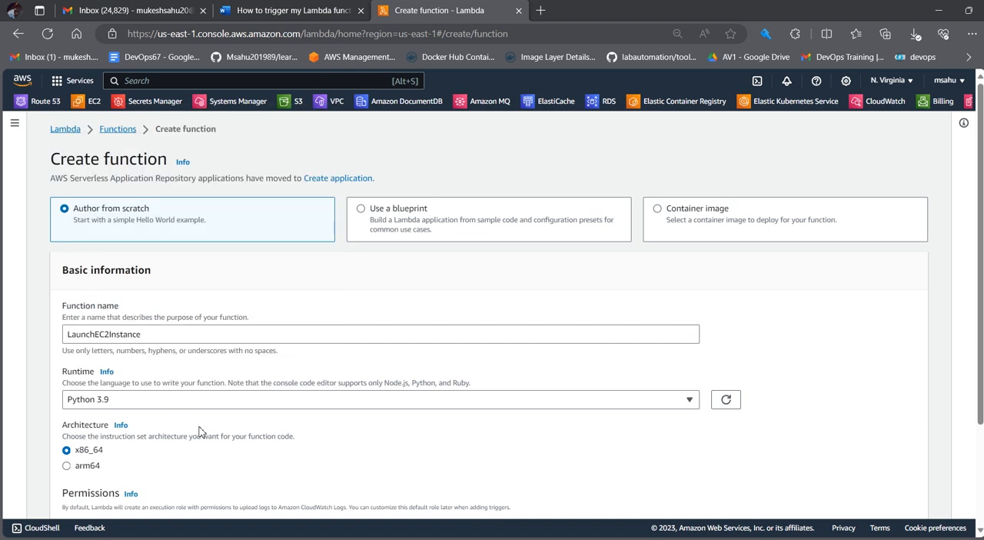
Step: Use the existing role ec2-full-access-lambda as the execution role and create the function
scroll(198, 432, down, 2)
scroll(146, 372, up, 2)
scroll(147, 403, down, 2)
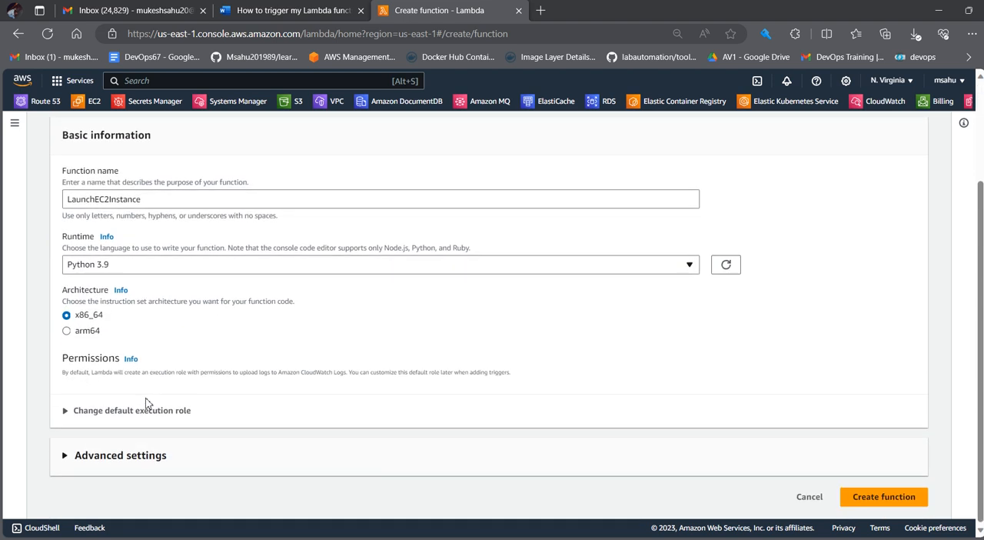
click(66, 411)
scroll(189, 437, down, 2)
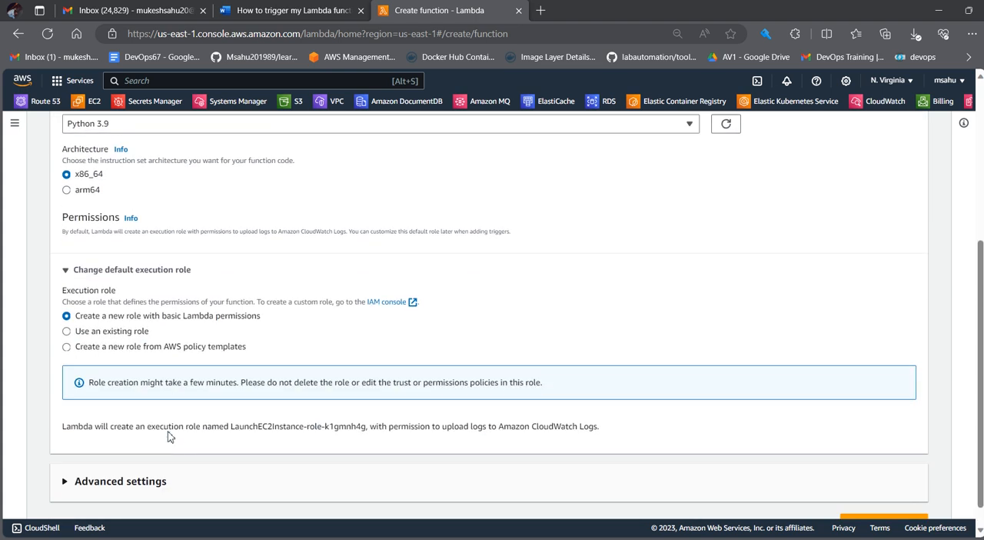
click(66, 332)
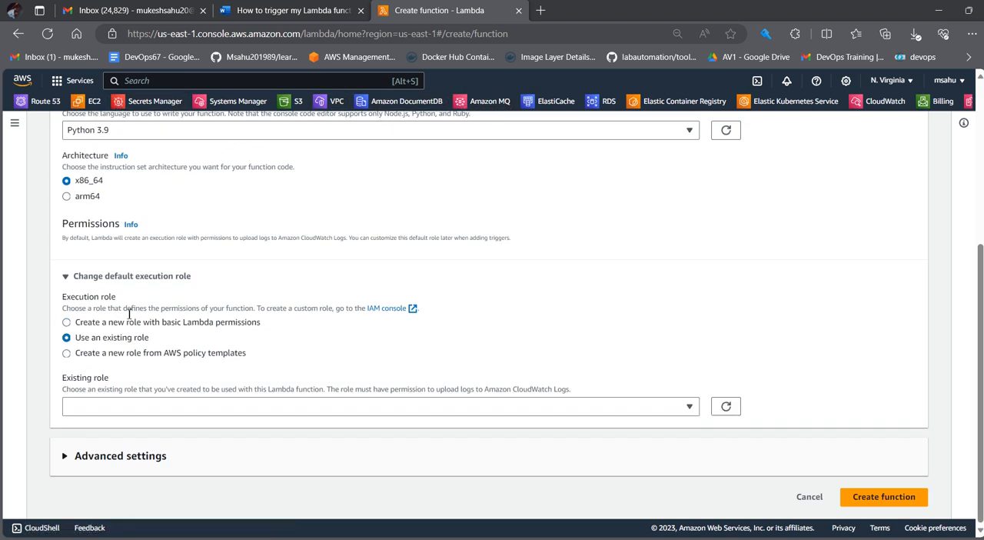
click(531, 410)
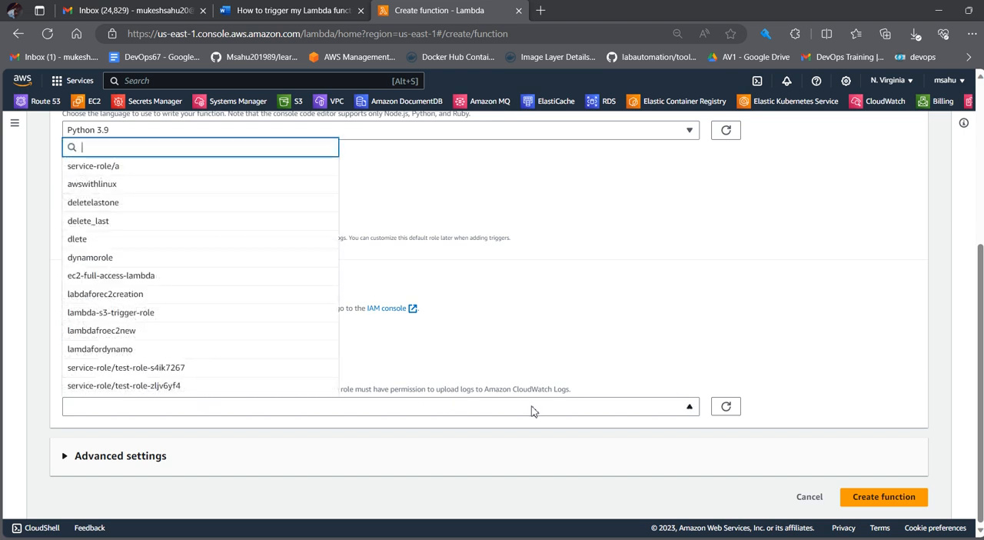
click(530, 336)
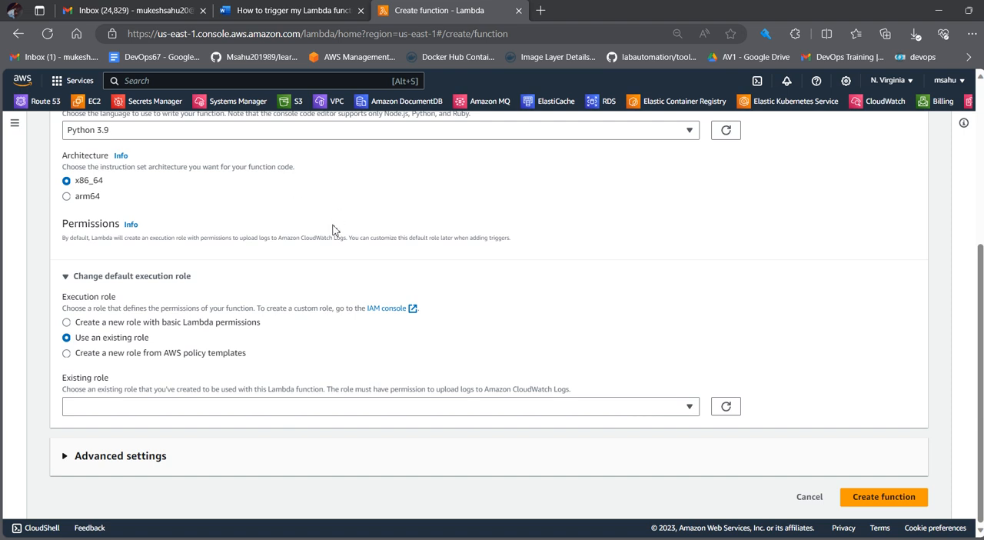
click(646, 409)
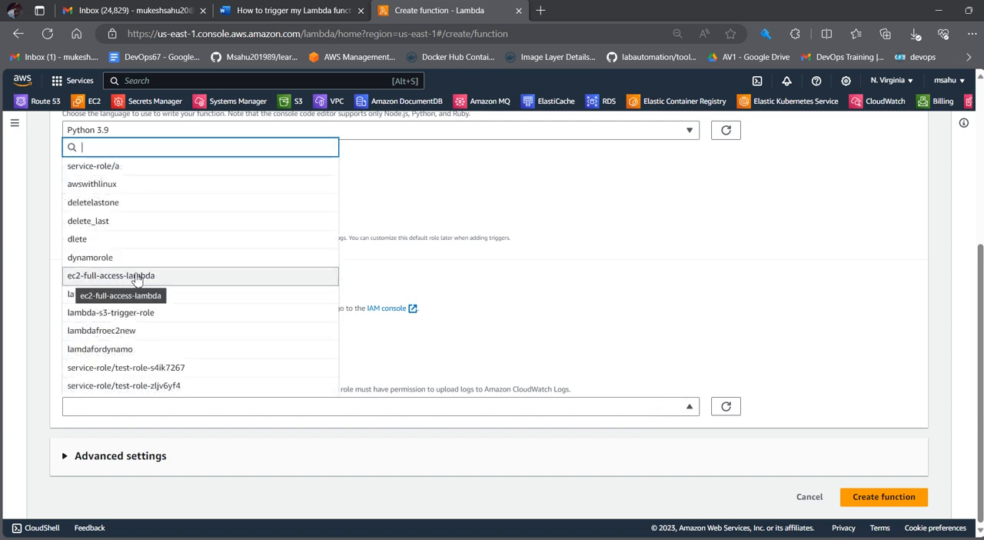
click(160, 279)
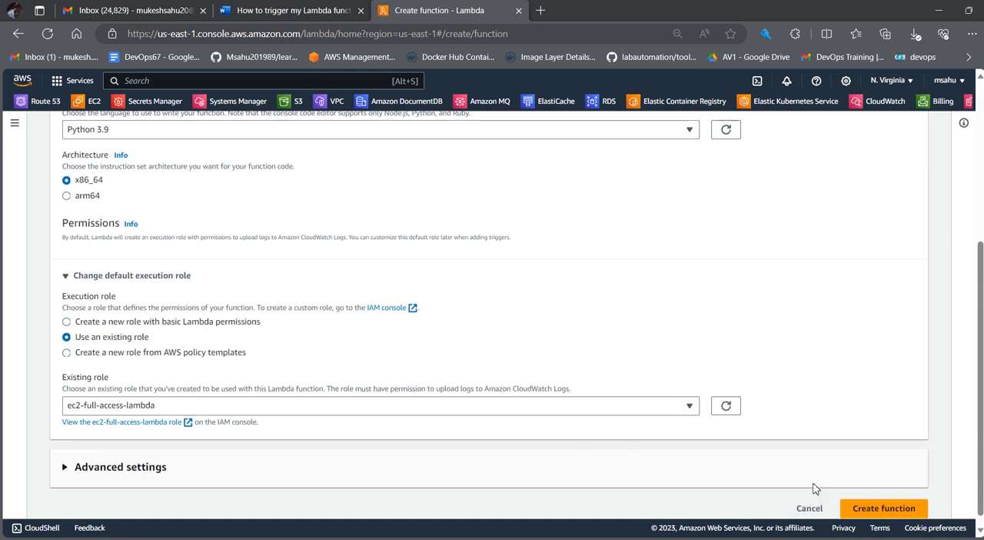
scroll(839, 493, down, 1)
click(871, 499)
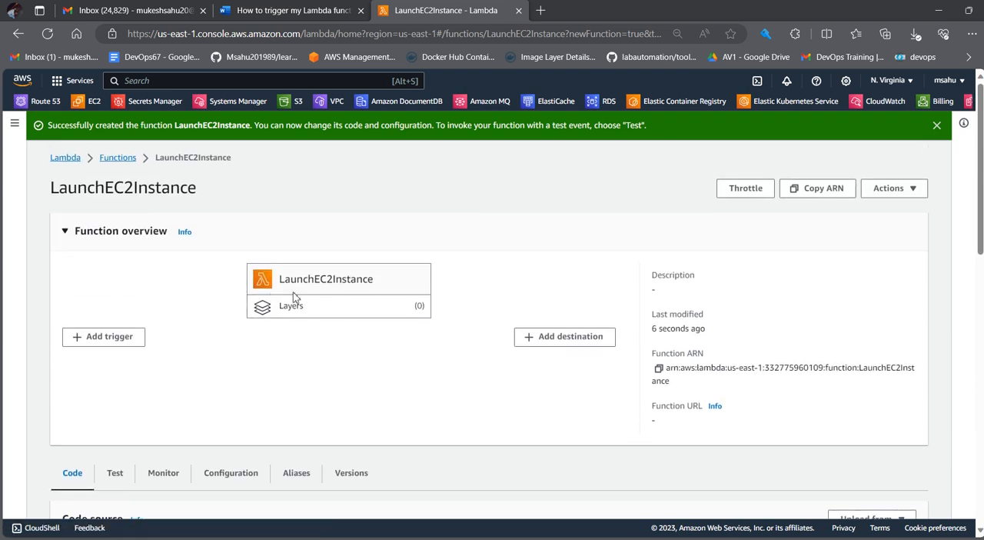
Step: Delete all of the default code from lambda_function.py in the new function's code source
click(936, 125)
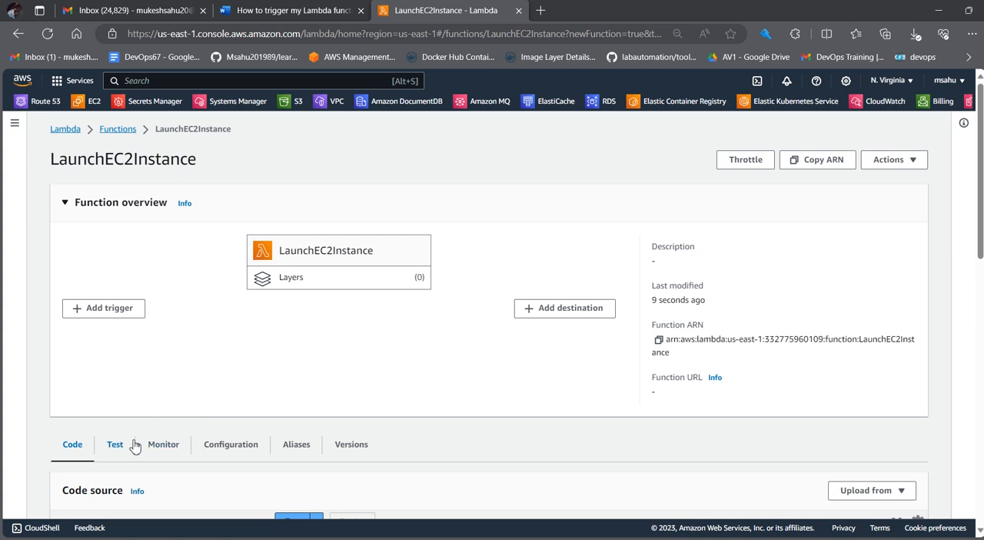
scroll(215, 462, down, 2)
scroll(230, 460, down, 2)
scroll(253, 380, up, 5)
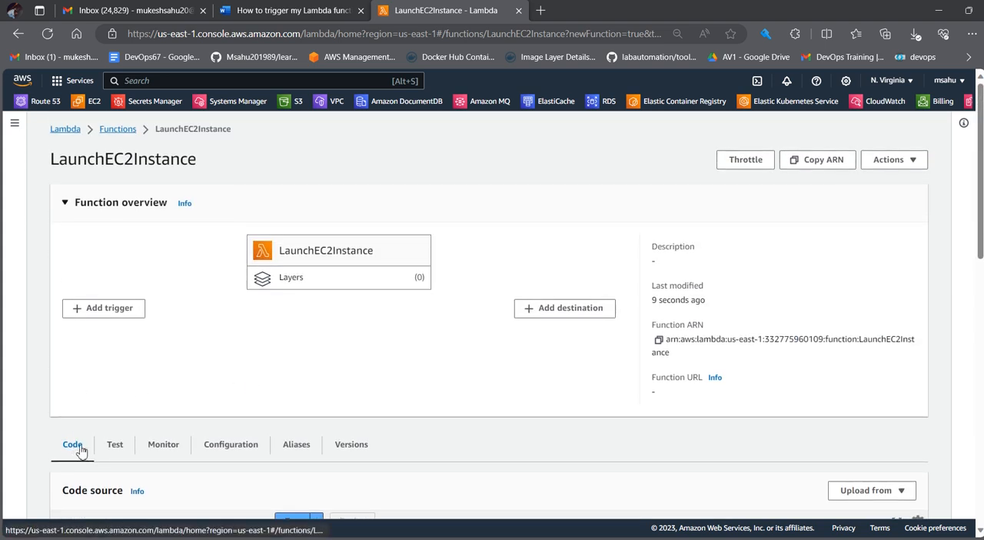
scroll(80, 452, down, 2)
scroll(285, 496, down, 1)
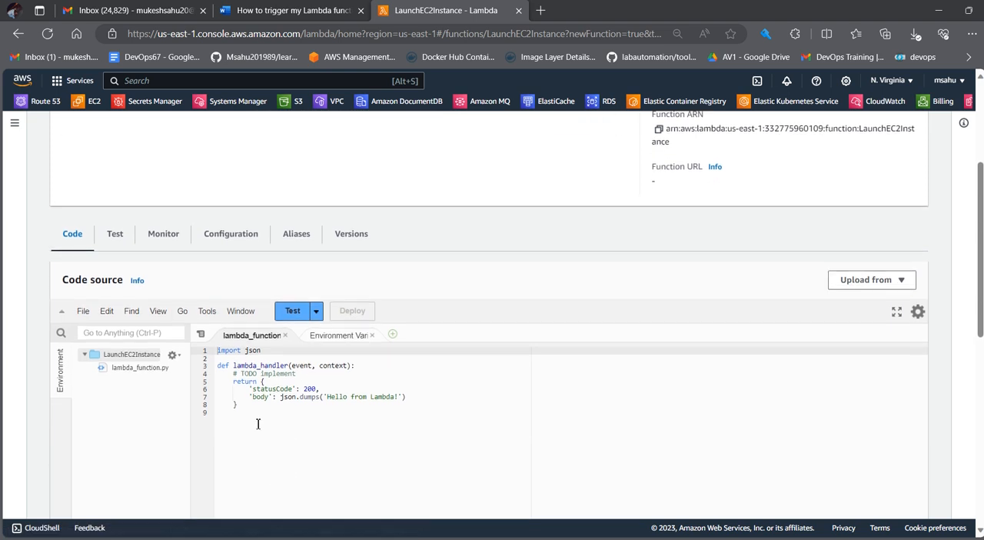
drag(257, 426, 163, 337)
key(BackSpace)
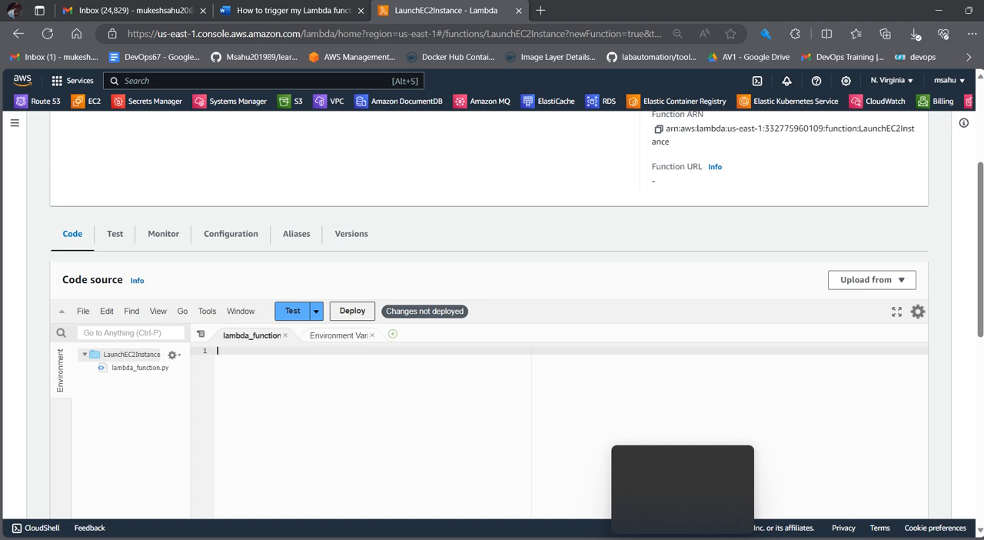
Step: Switch to Notepad++ and review the LAMBDA_Server_LAUNCH script's region, tag filter, image, key, security group and print statements
key(alt+Tab)
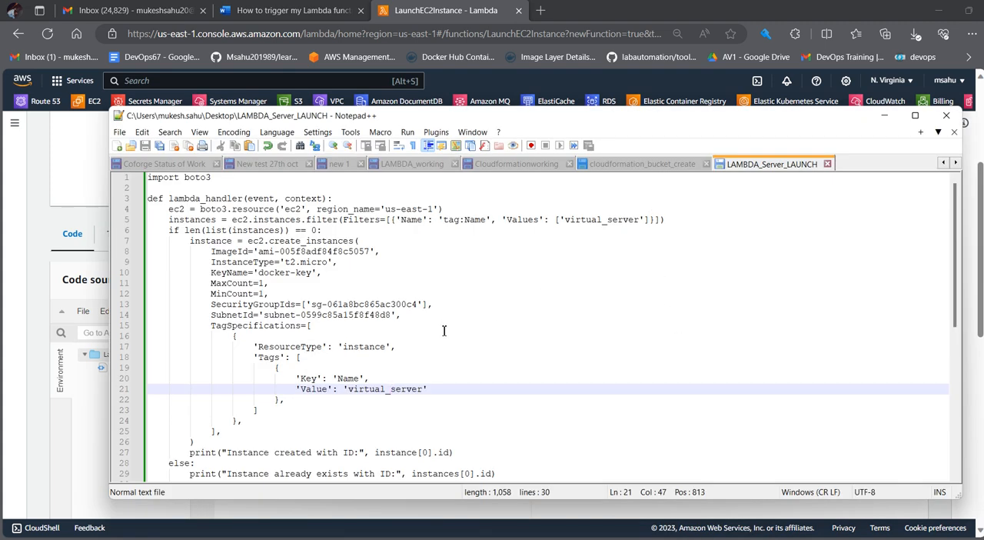
scroll(446, 331, down, 4)
scroll(461, 354, up, 2)
scroll(507, 415, up, 2)
drag(386, 209, 436, 209)
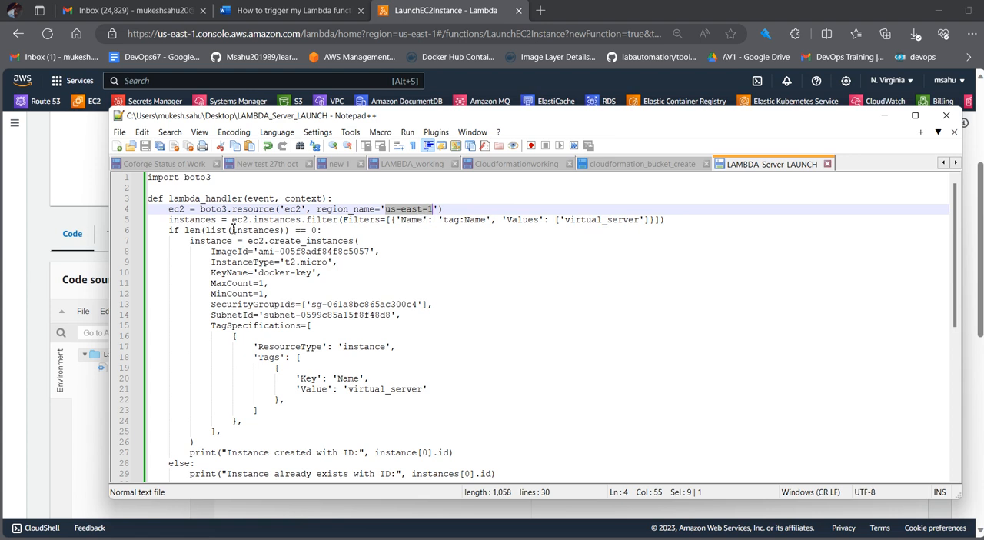
drag(566, 219, 644, 221)
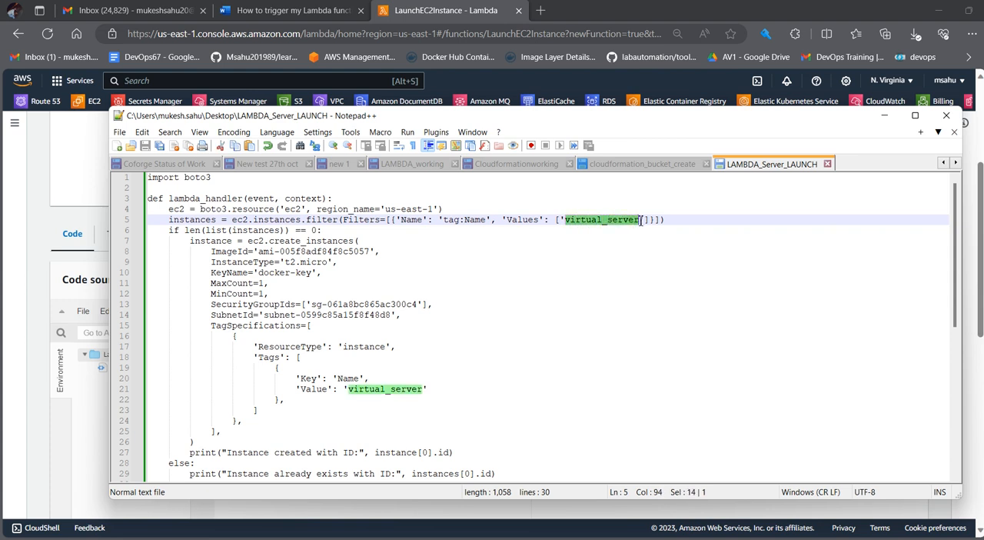
click(307, 231)
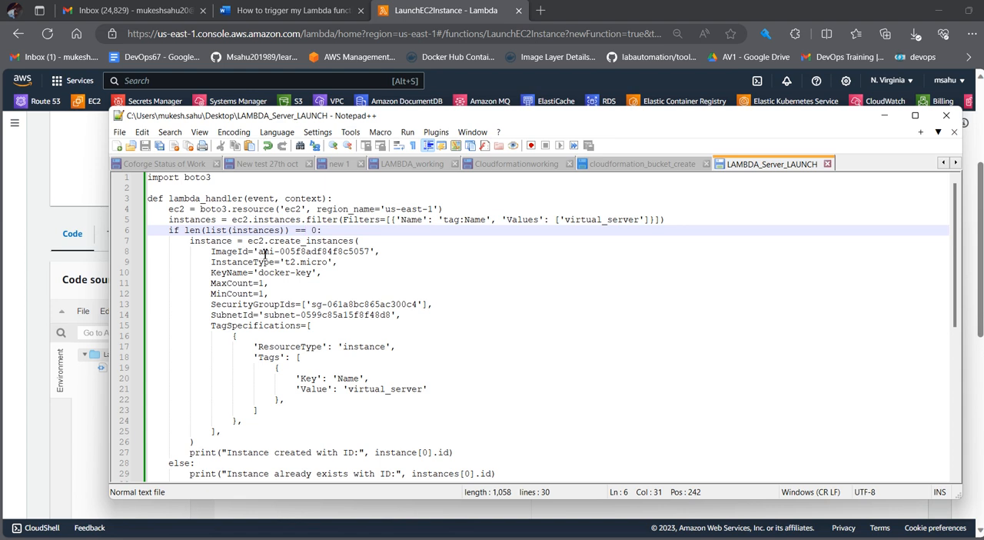
drag(259, 252, 372, 253)
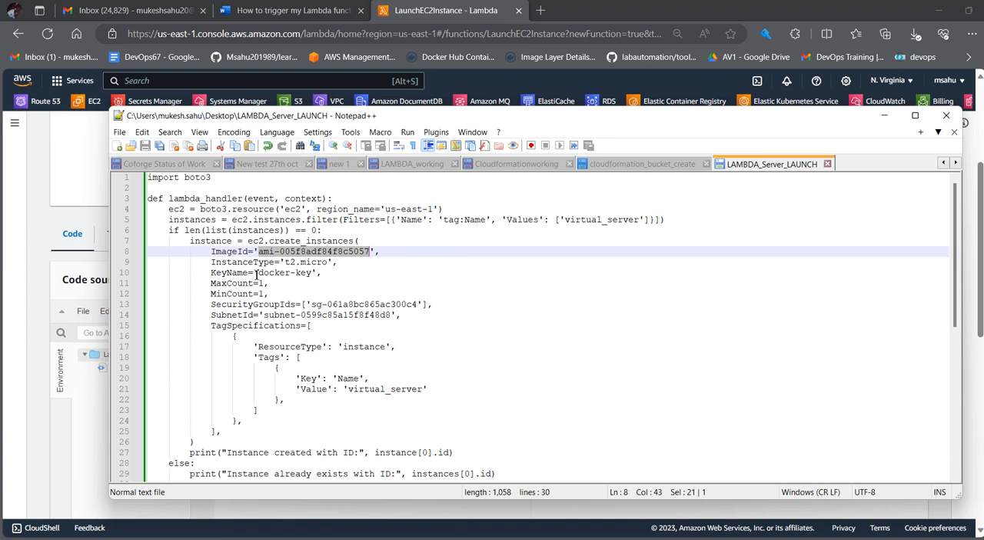
drag(258, 274, 314, 273)
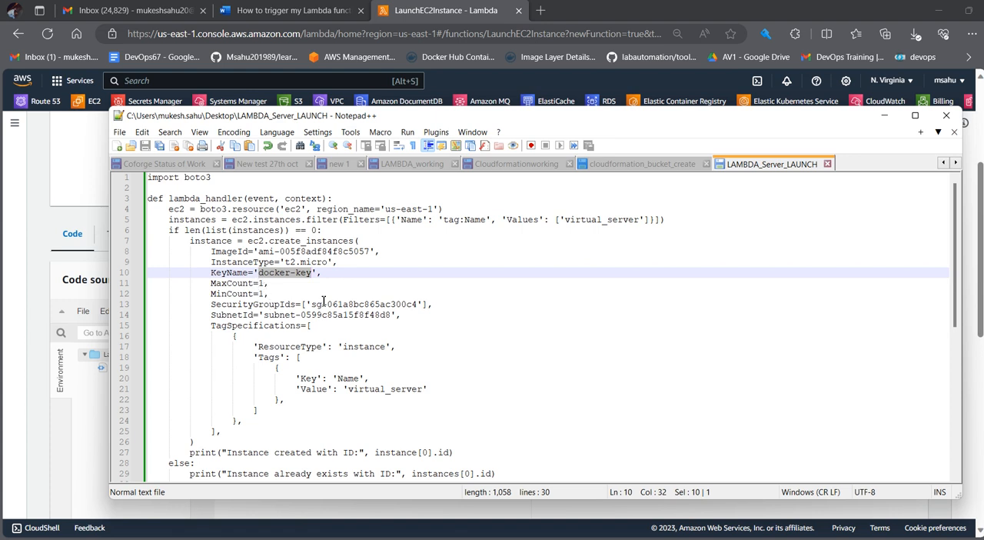
drag(312, 305, 417, 306)
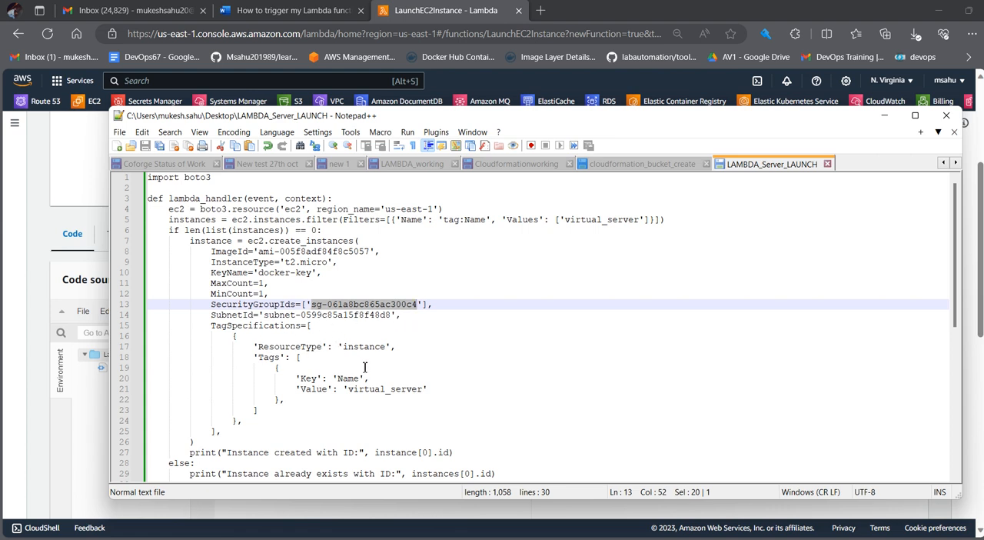
scroll(294, 419, down, 1)
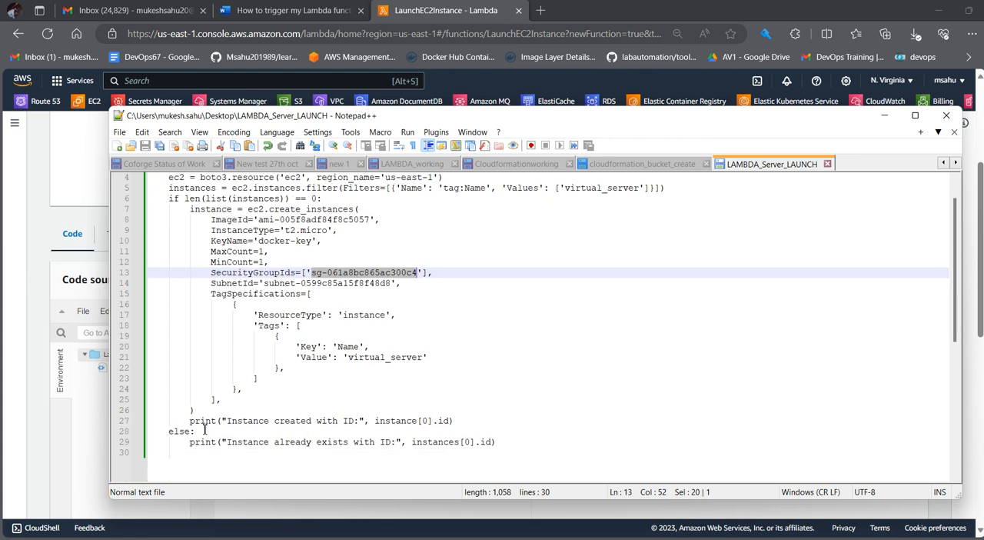
drag(189, 421, 508, 445)
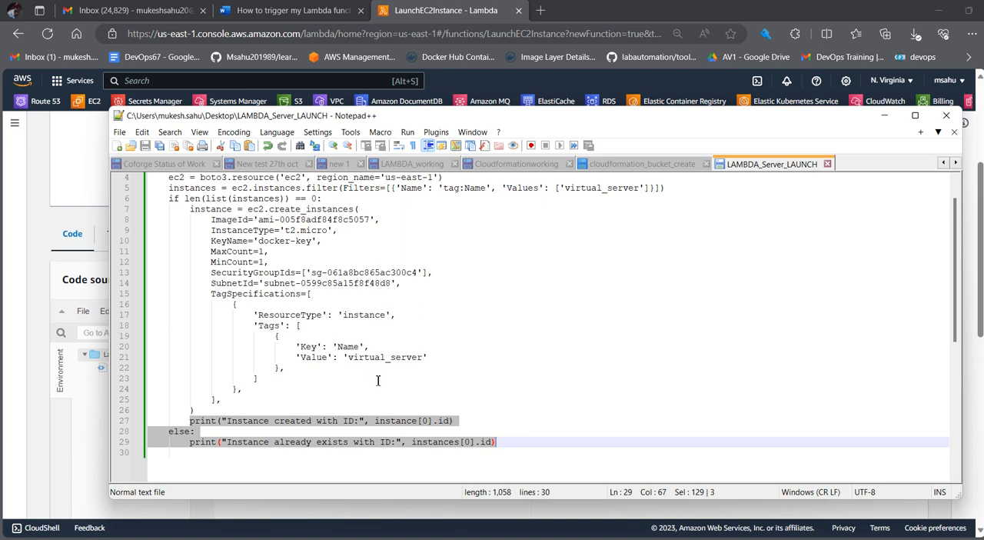
Step: Copy the entire LAMBDA_Server_LAUNCH script into lambda_function.py in the Lambda console and deploy it
key(ctrl+a)
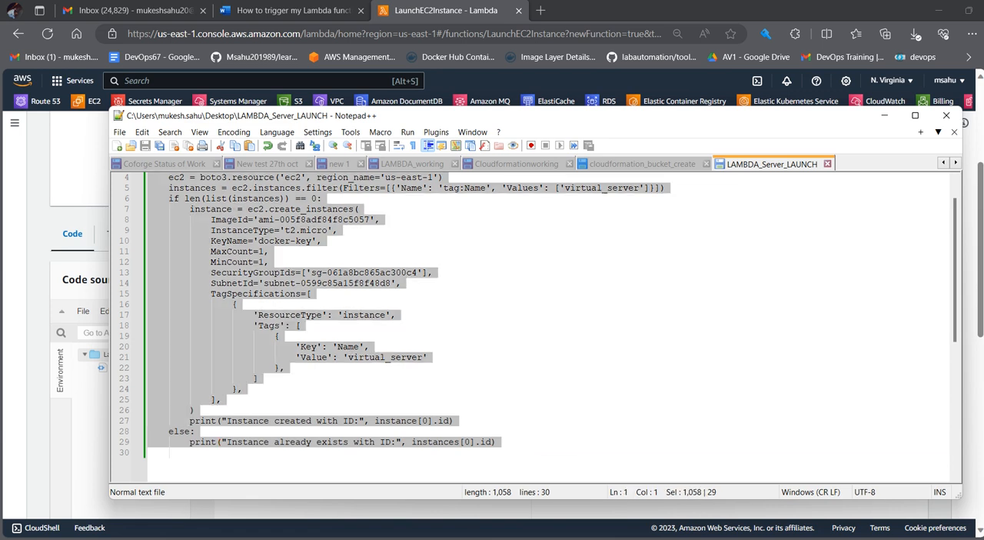
click(88, 433)
key(ctrl+v)
scroll(389, 399, down, 3)
scroll(348, 433, up, 3)
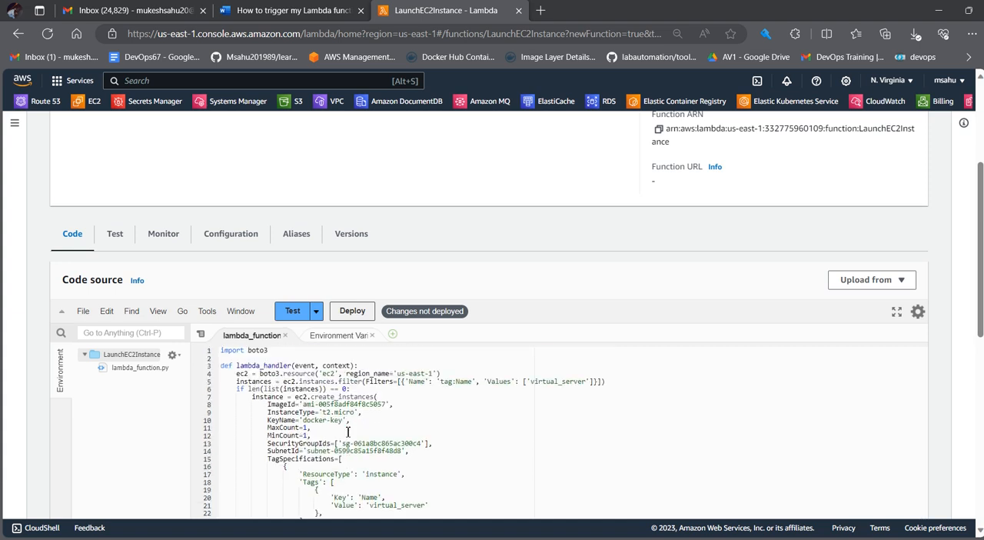
click(347, 312)
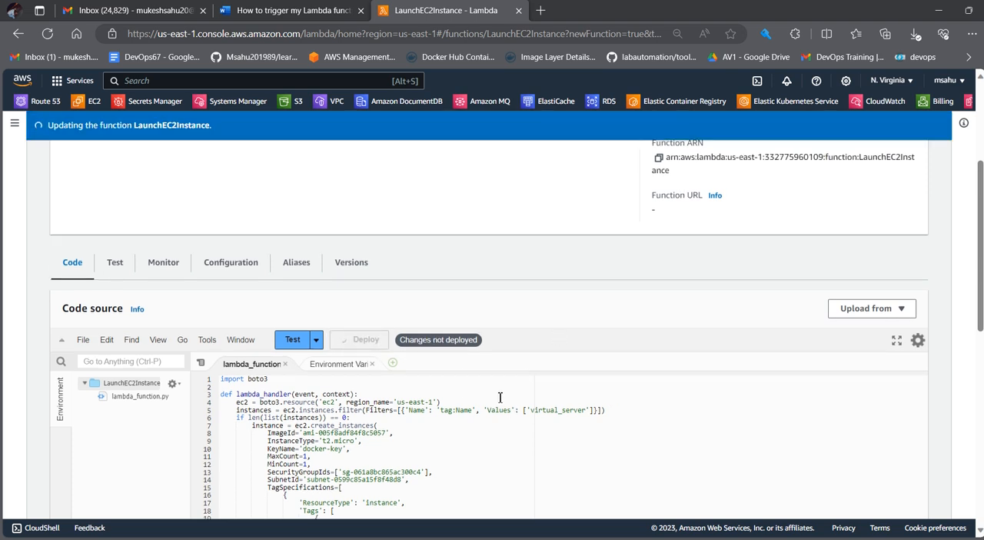
scroll(400, 409, down, 2)
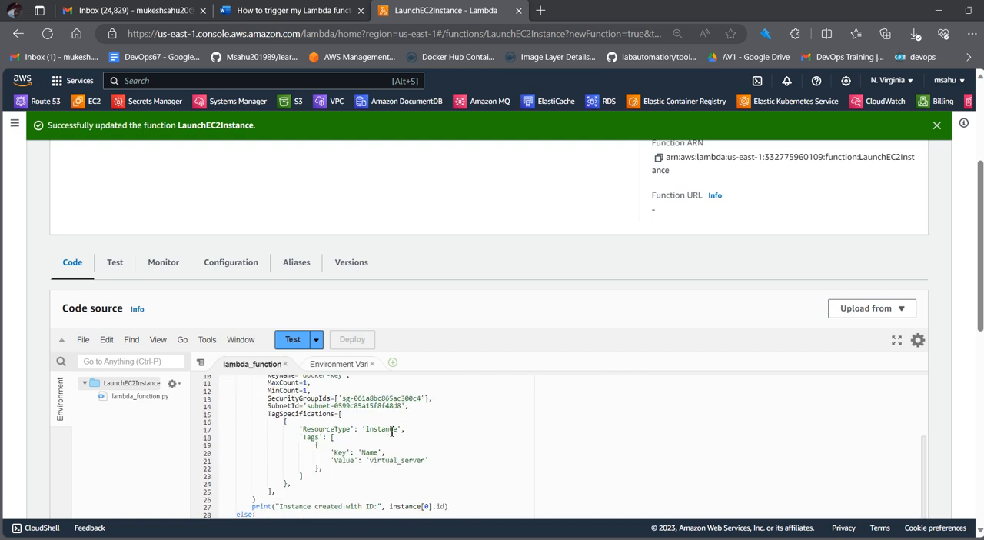
Step: Create and save a private test event named test, based on the hello-world template
click(294, 339)
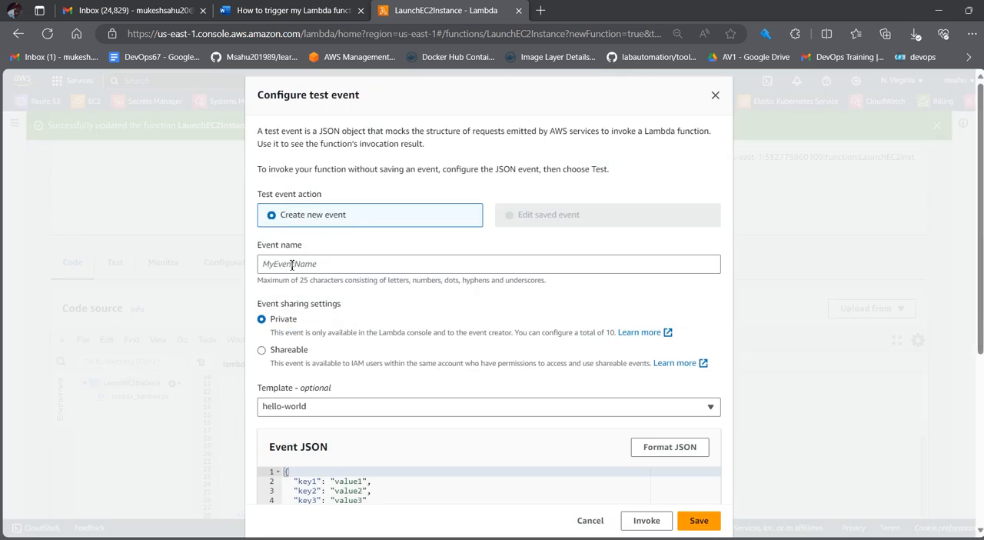
click(292, 265)
text(test)
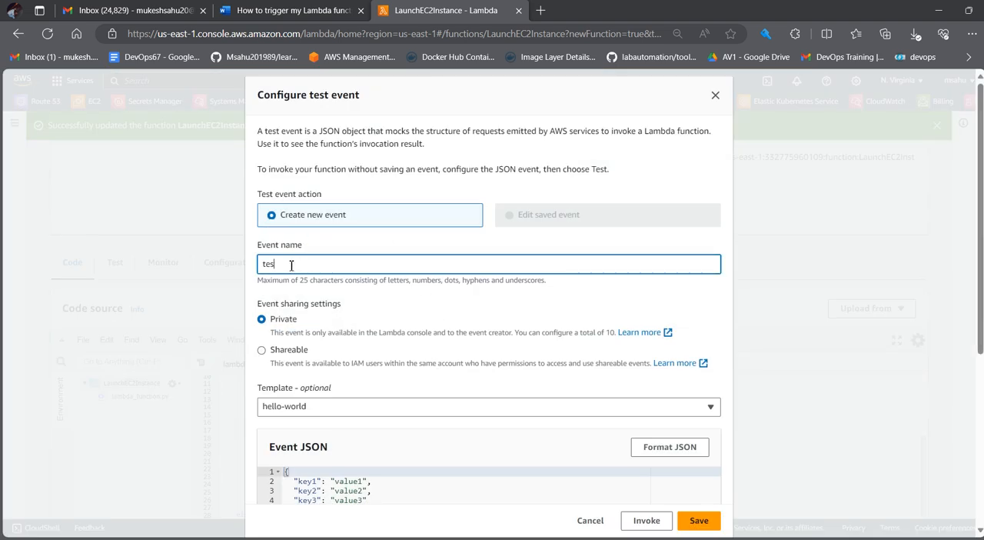
click(698, 521)
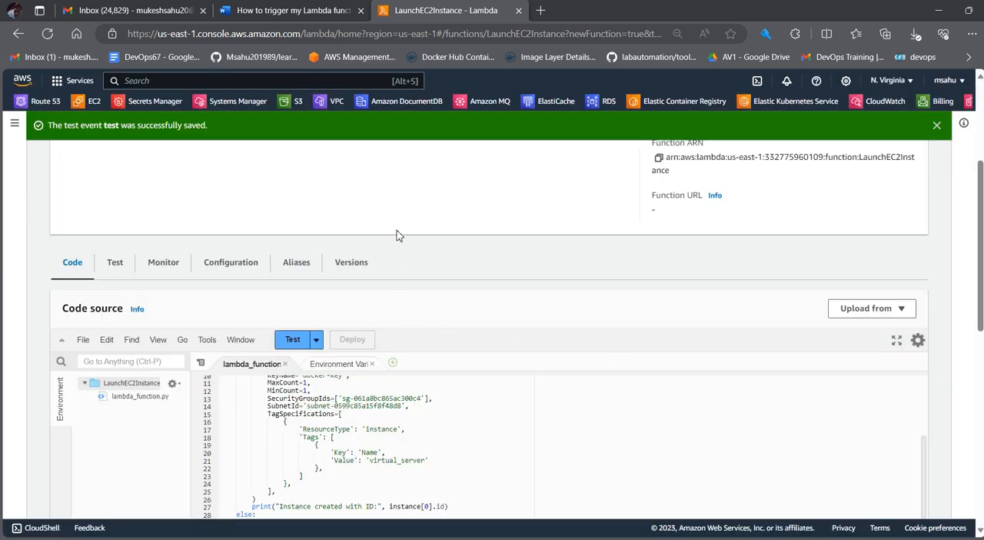
click(935, 126)
scroll(257, 284, up, 3)
scroll(266, 338, down, 3)
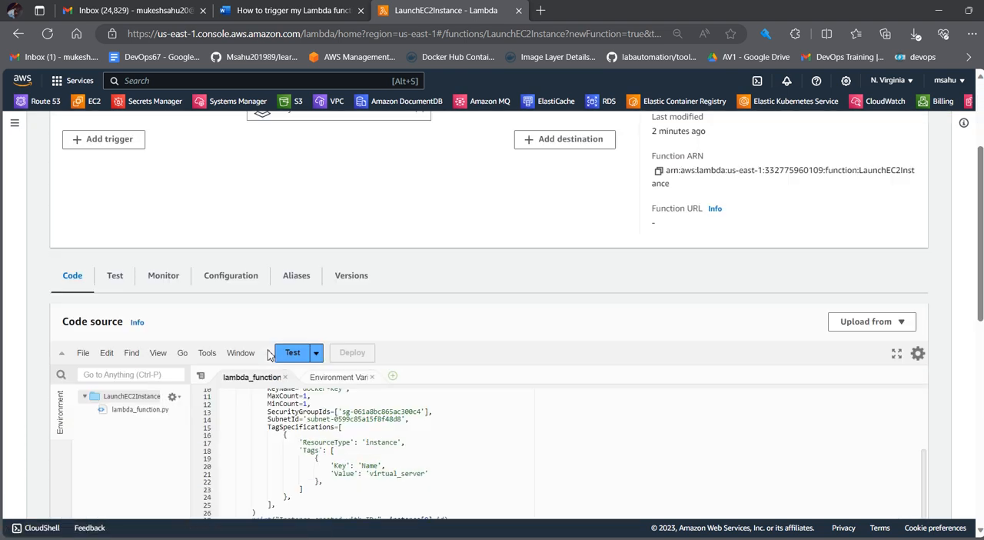
scroll(270, 354, down, 1)
scroll(185, 259, up, 4)
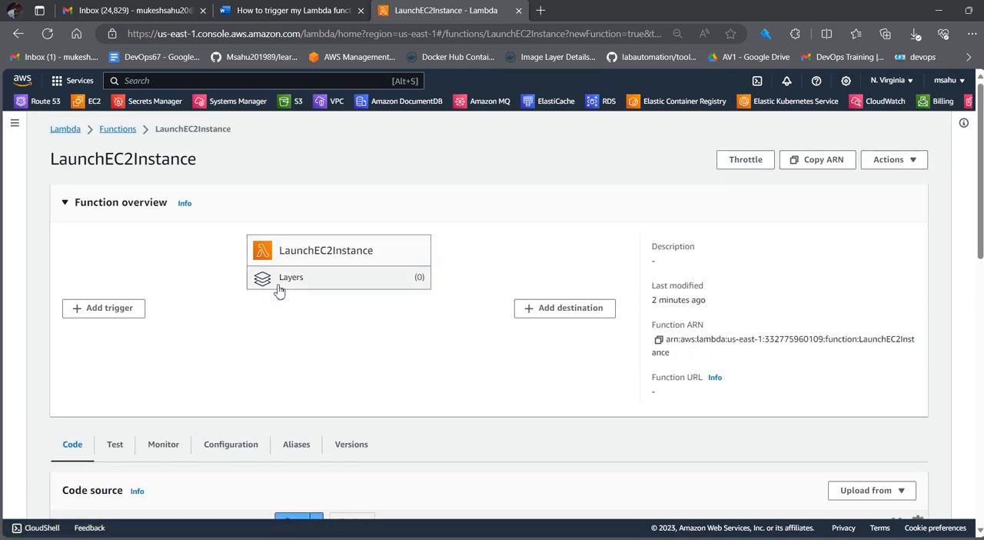
click(112, 311)
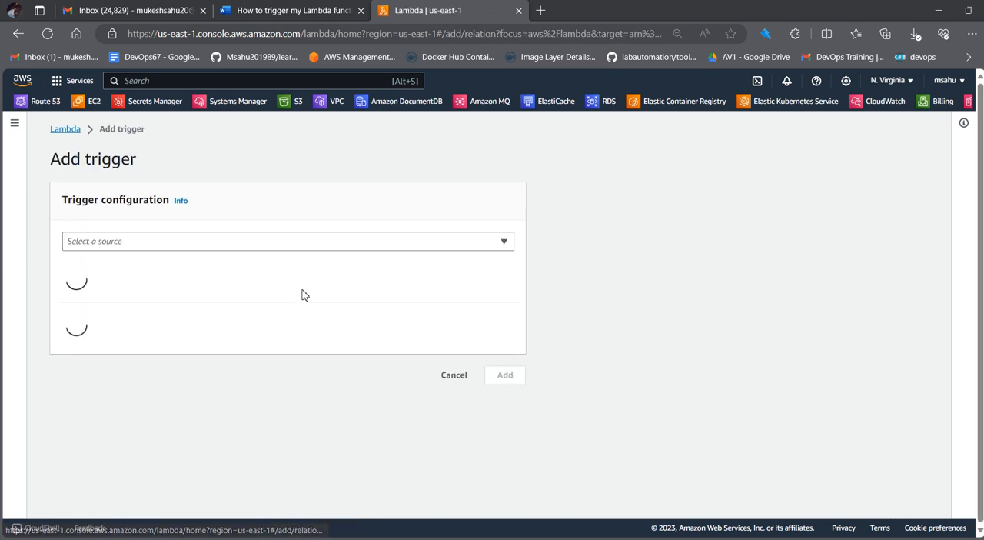
click(70, 131)
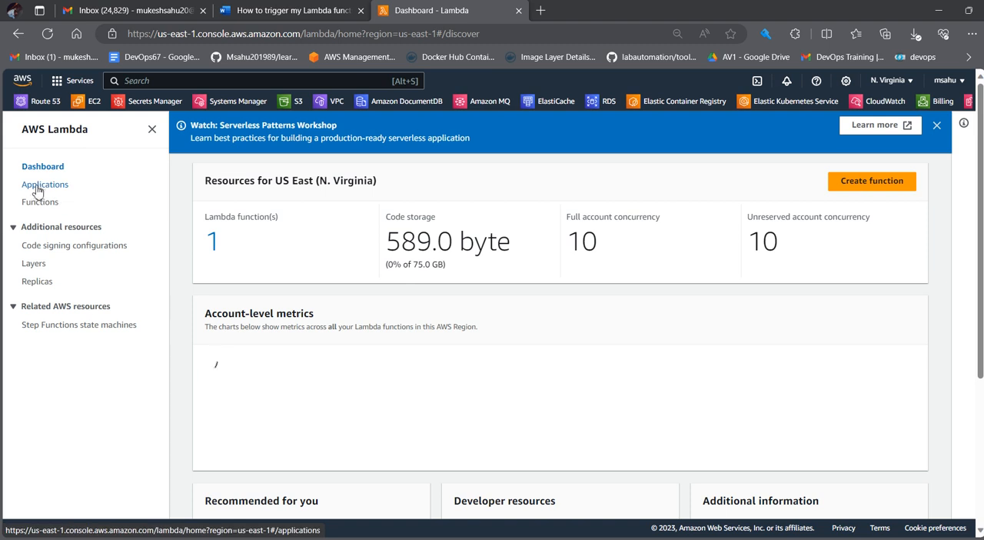
scroll(223, 242, down, 2)
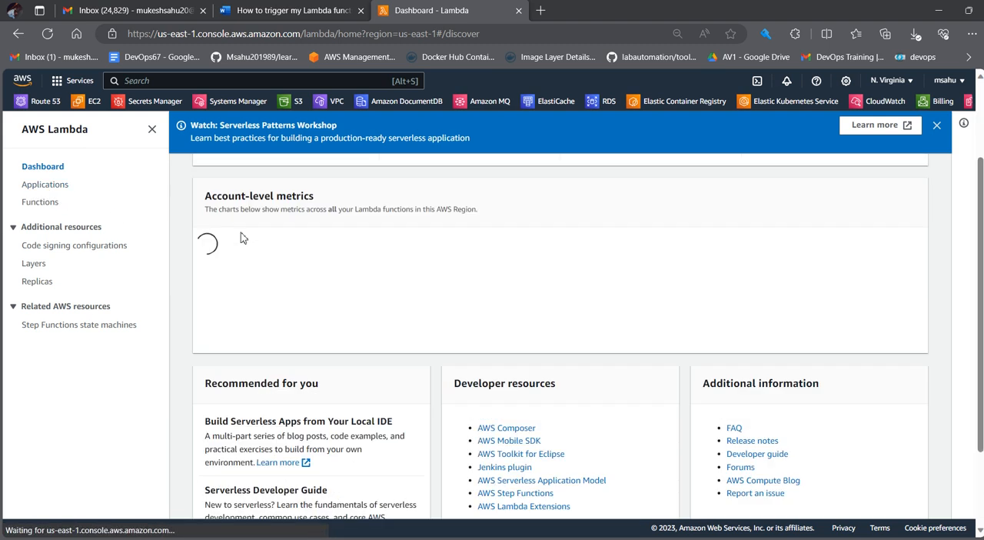
scroll(231, 246, up, 2)
click(215, 243)
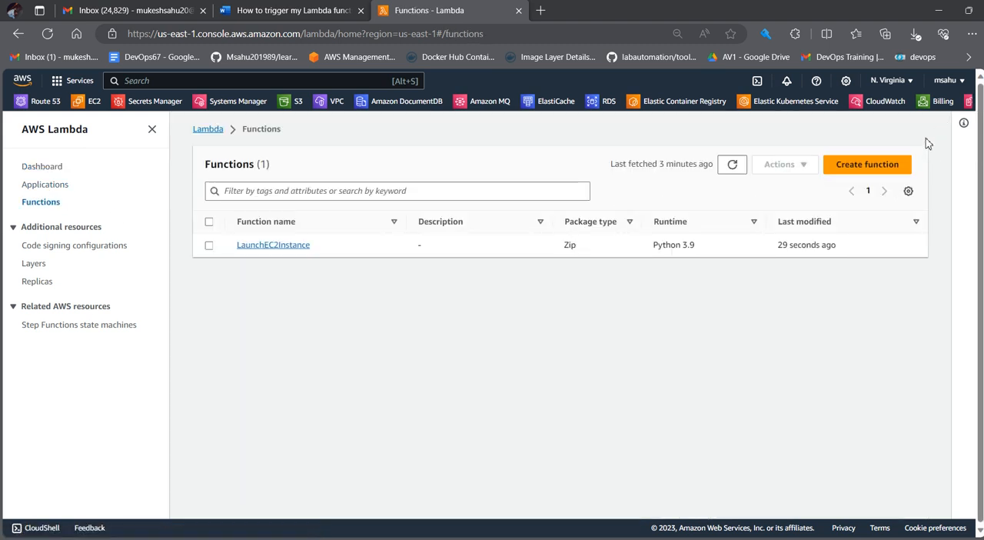
click(303, 248)
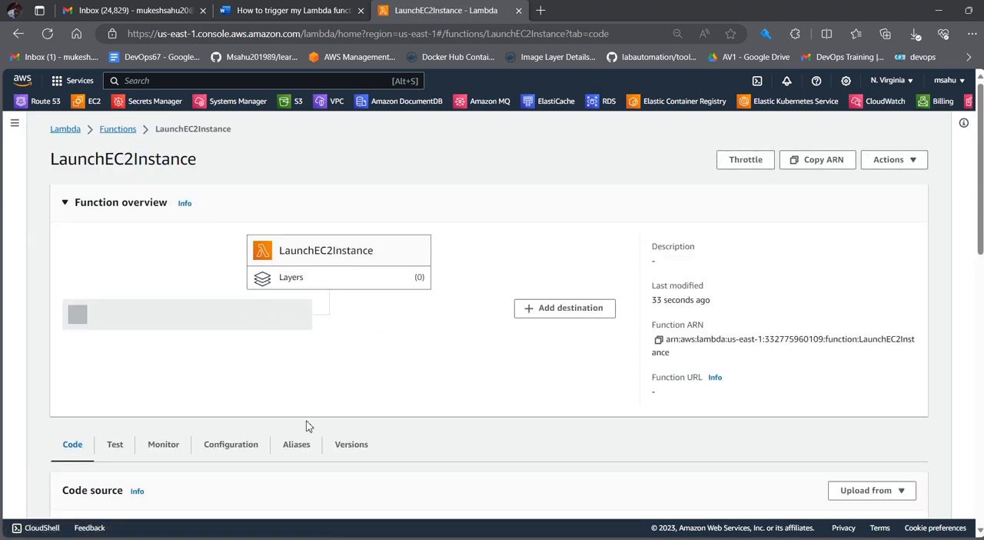
scroll(263, 461, down, 3)
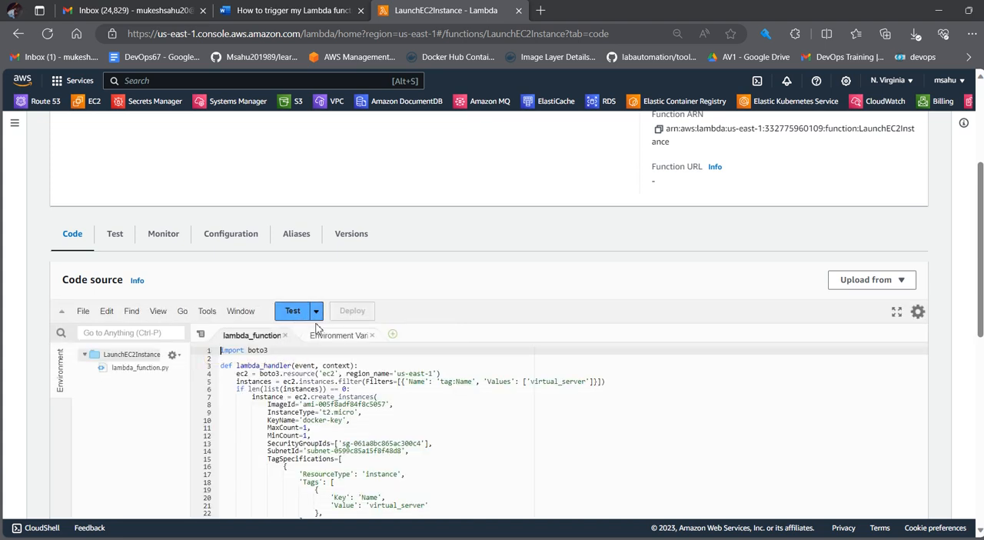
scroll(442, 310, up, 2)
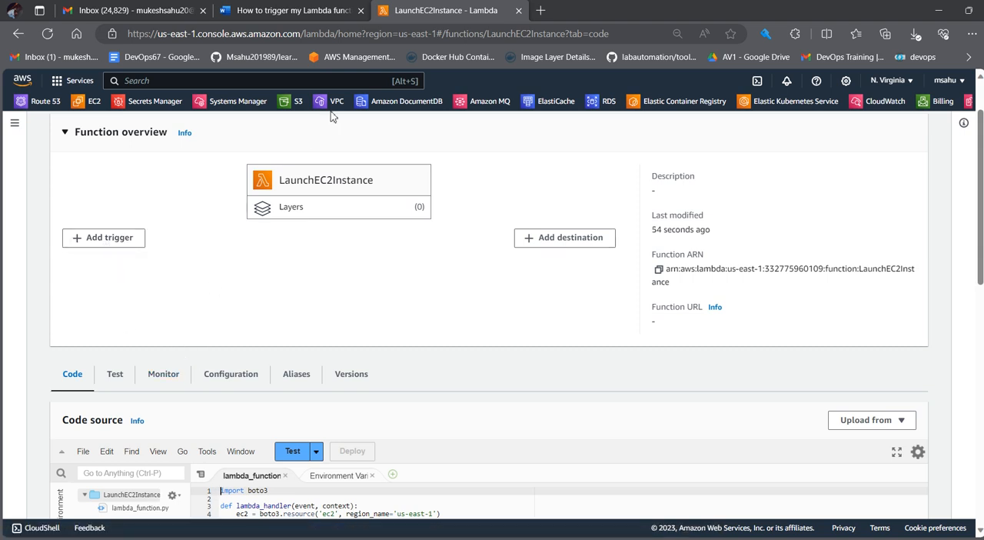
Step: Start adding a trigger to the LaunchEC2Instance function with SNS as its source
click(111, 238)
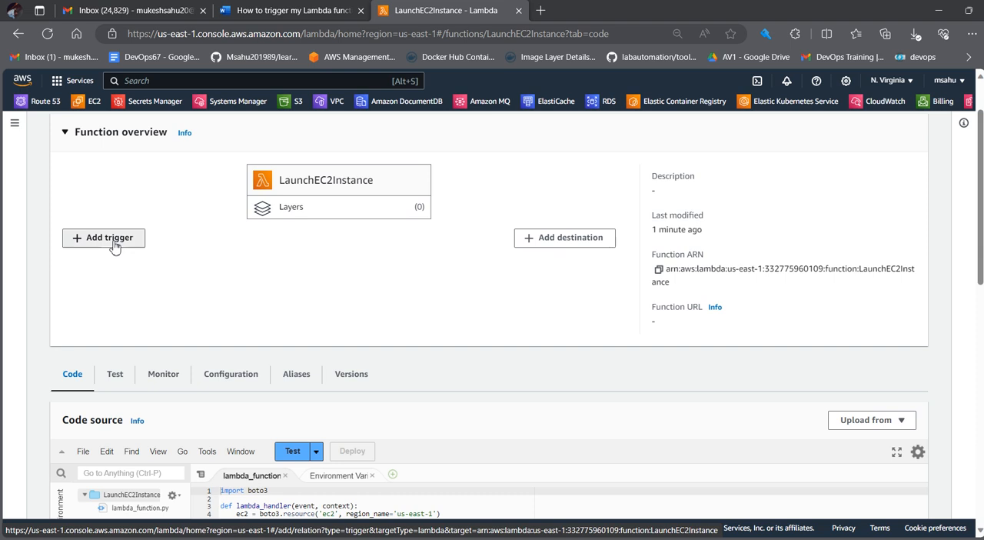
click(139, 244)
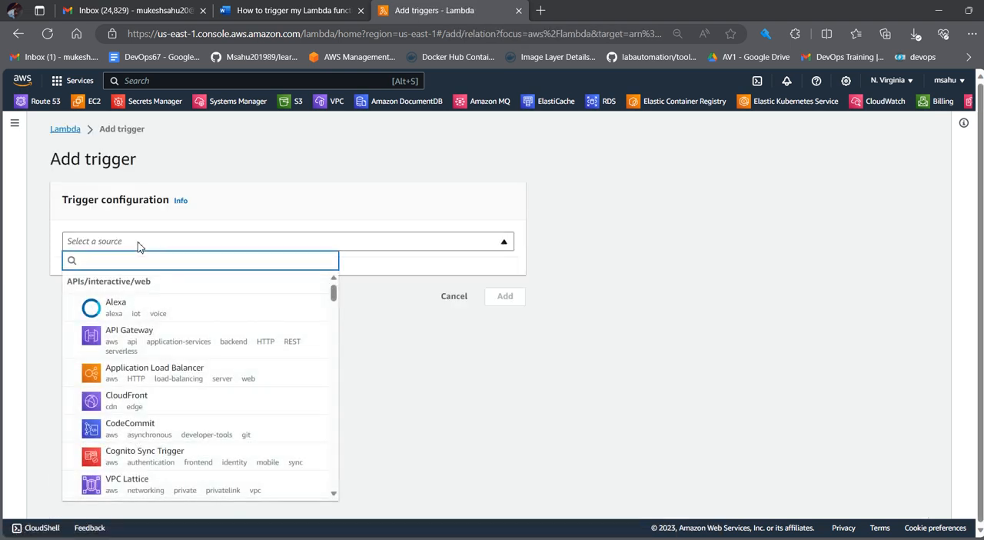
text(sns)
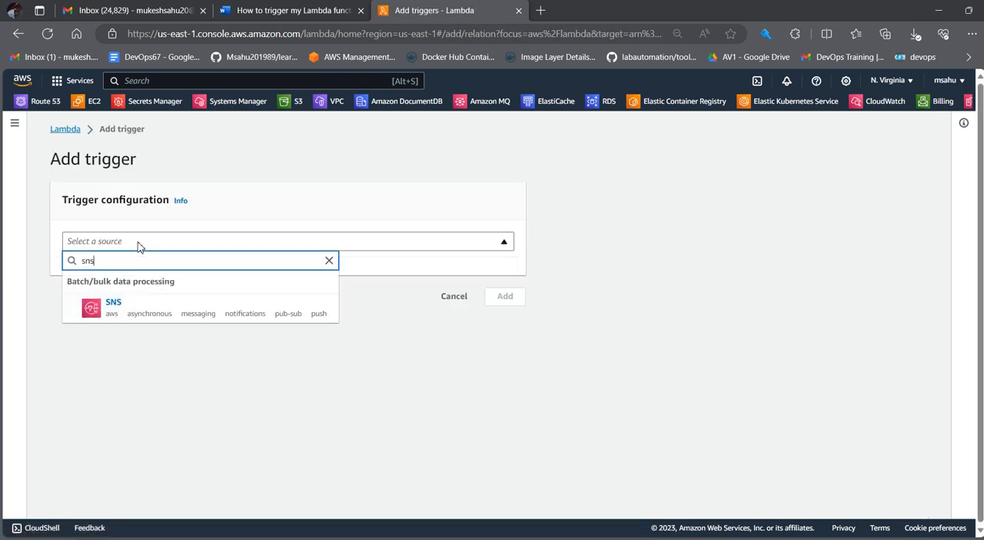
click(126, 308)
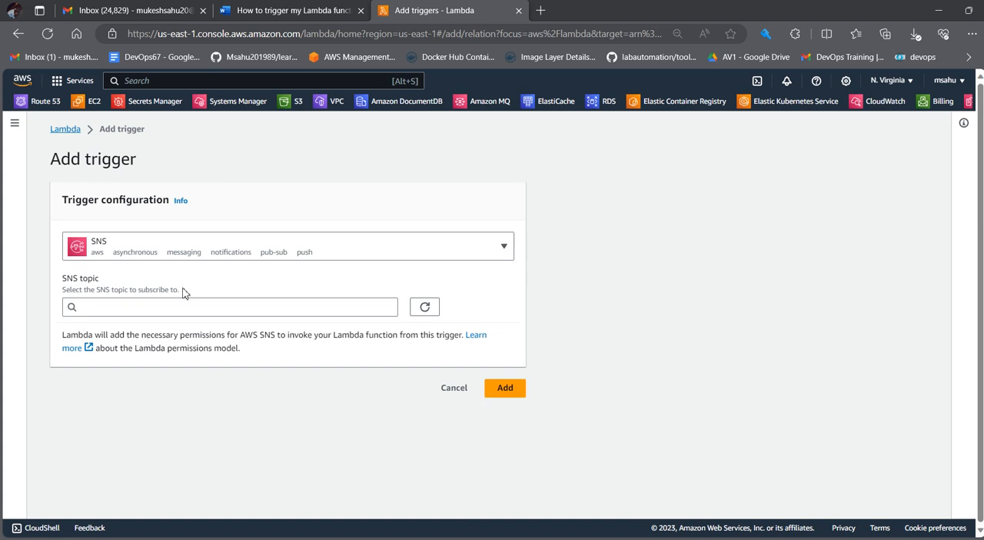
click(85, 80)
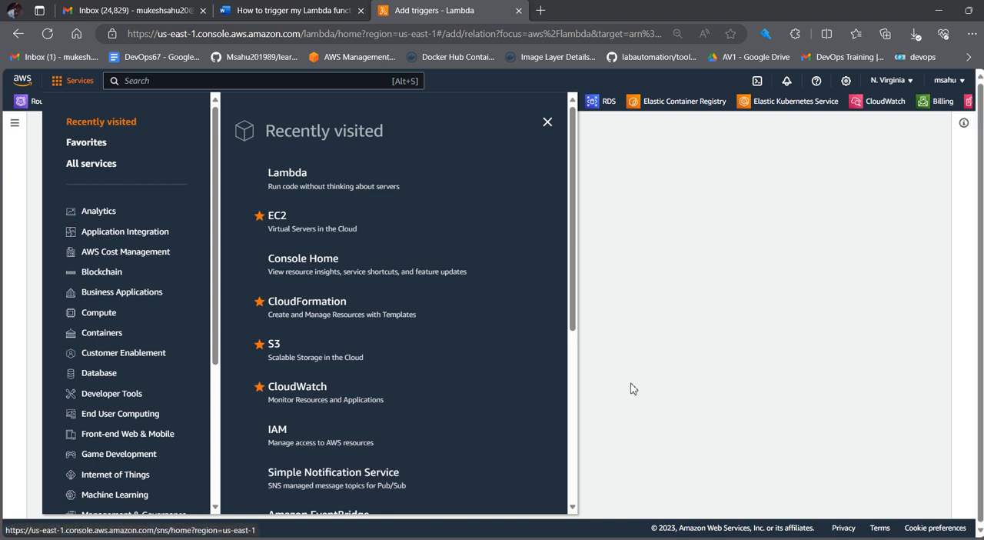
click(626, 359)
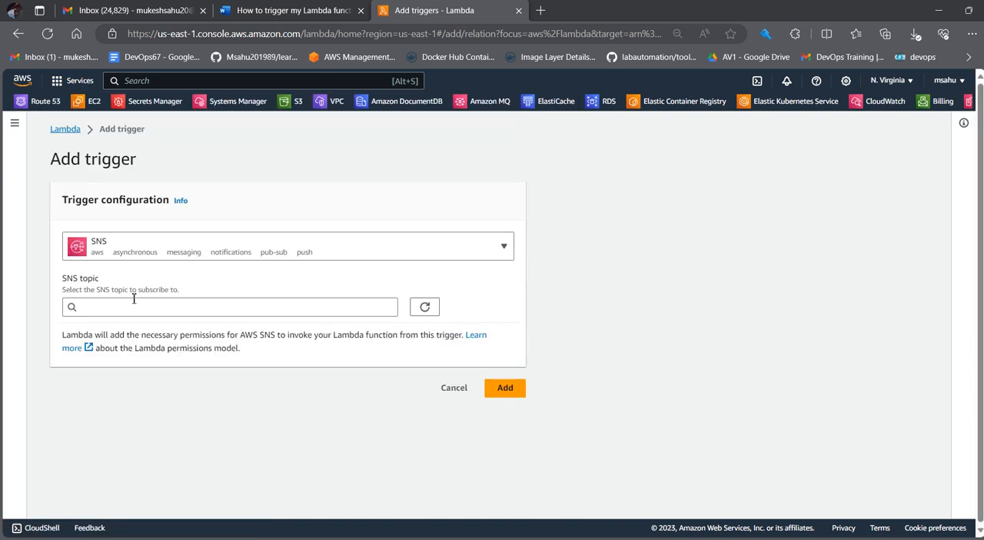
Step: Select the SNS_LAMBDA topic, add it as the function's trigger and check it in the trigger list
click(236, 309)
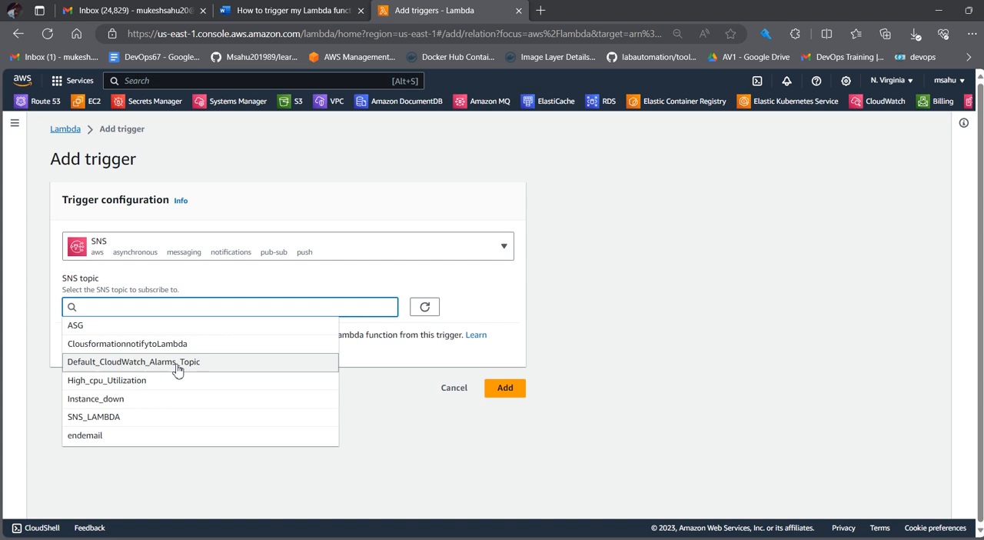
click(86, 419)
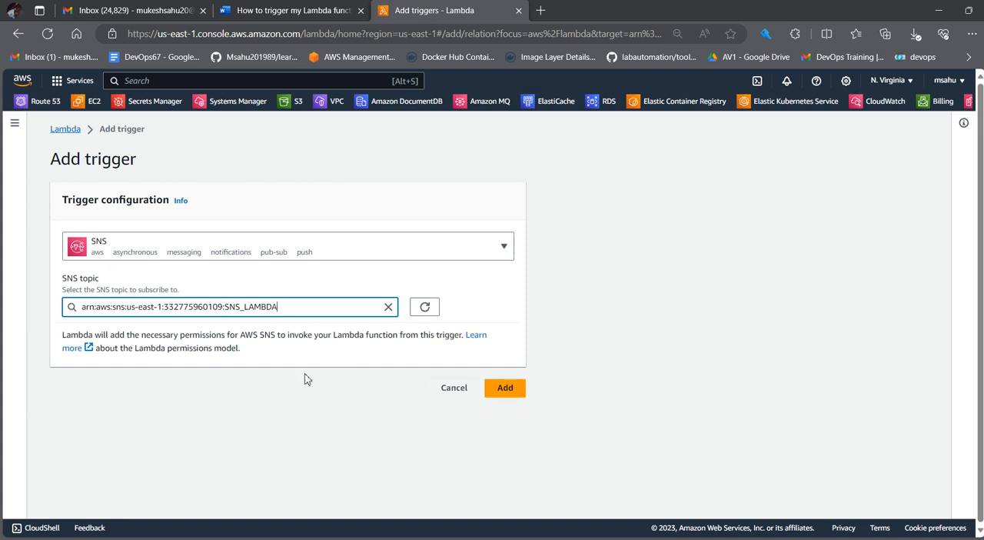
click(513, 396)
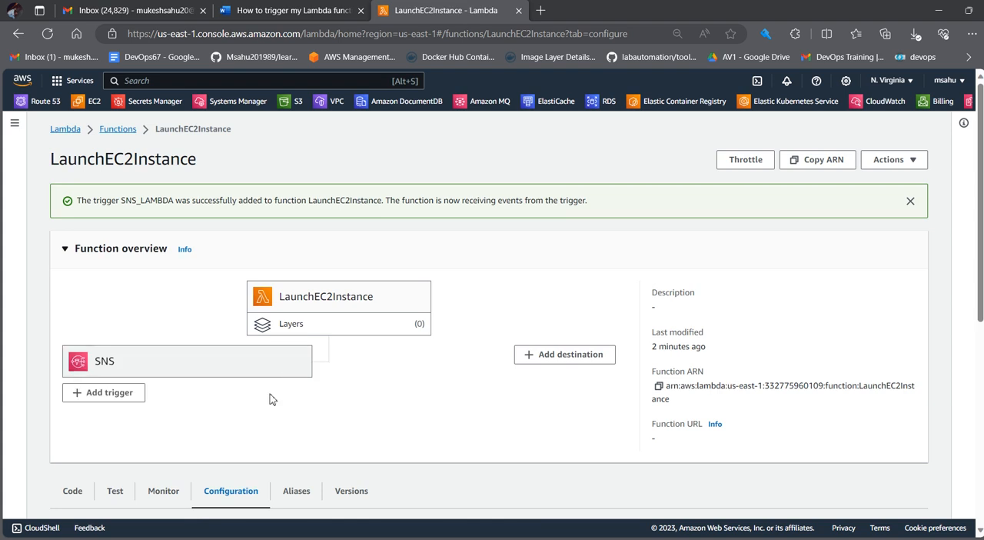
scroll(258, 400, down, 1)
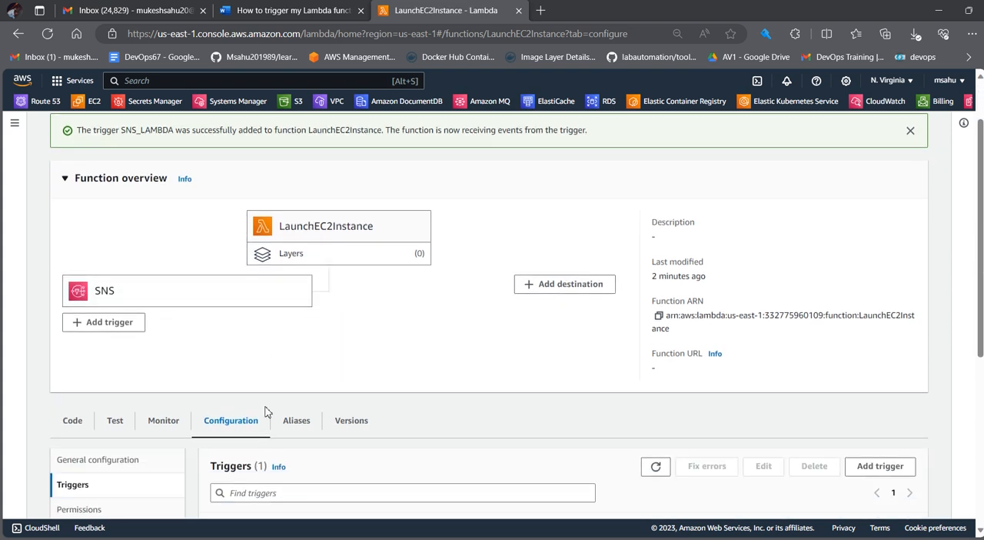
scroll(421, 380, down, 3)
scroll(418, 390, up, 2)
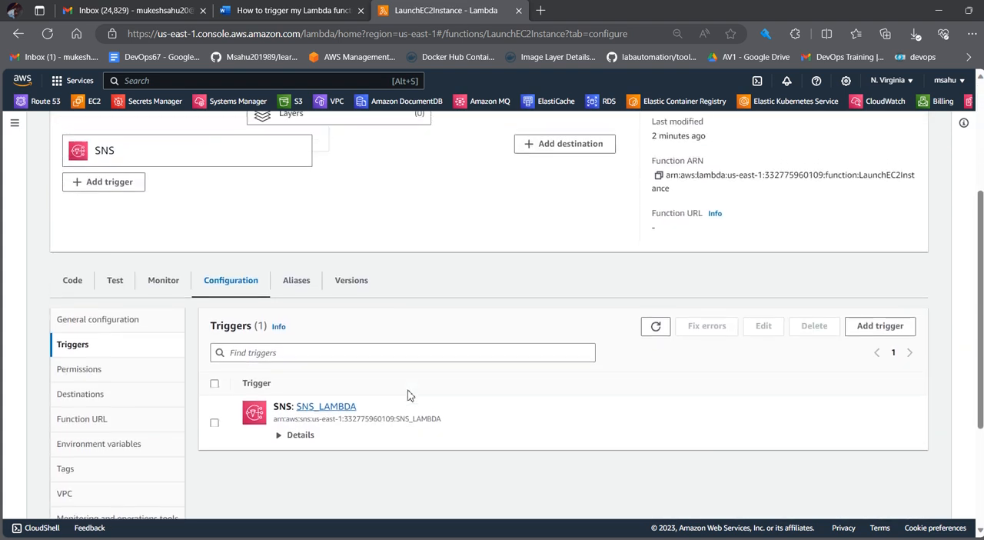
Step: Open CloudFormation and start creating a stack with an uploaded template file as the template source
click(93, 106)
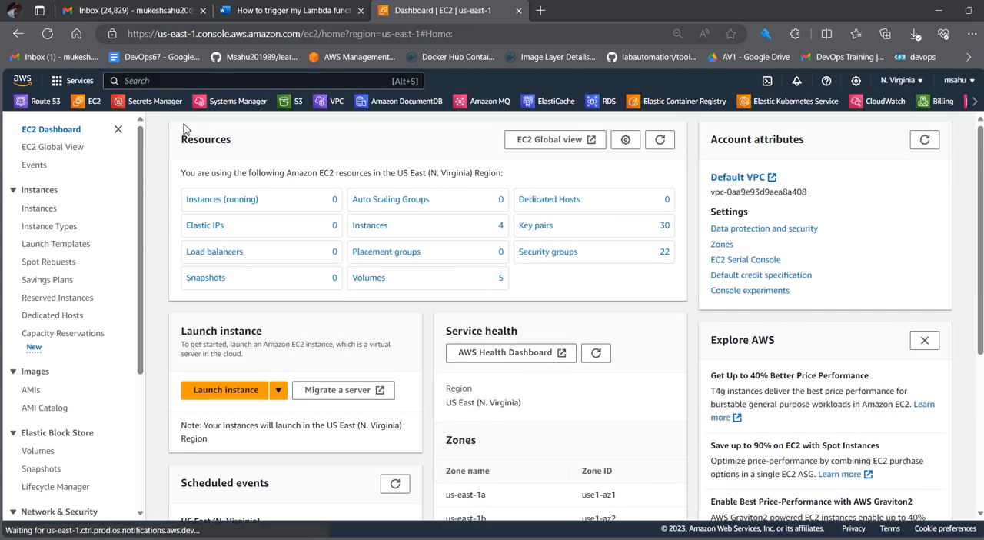
click(77, 83)
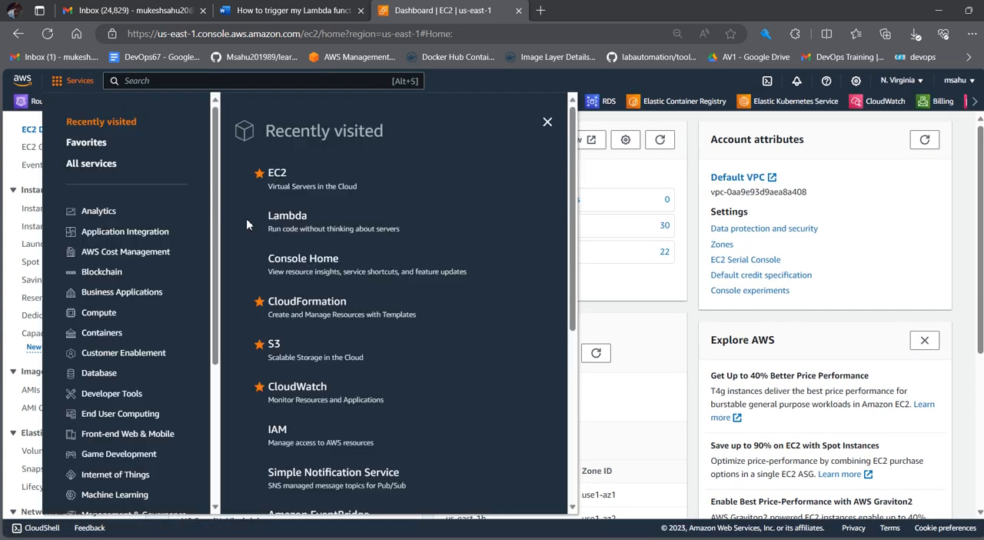
click(308, 309)
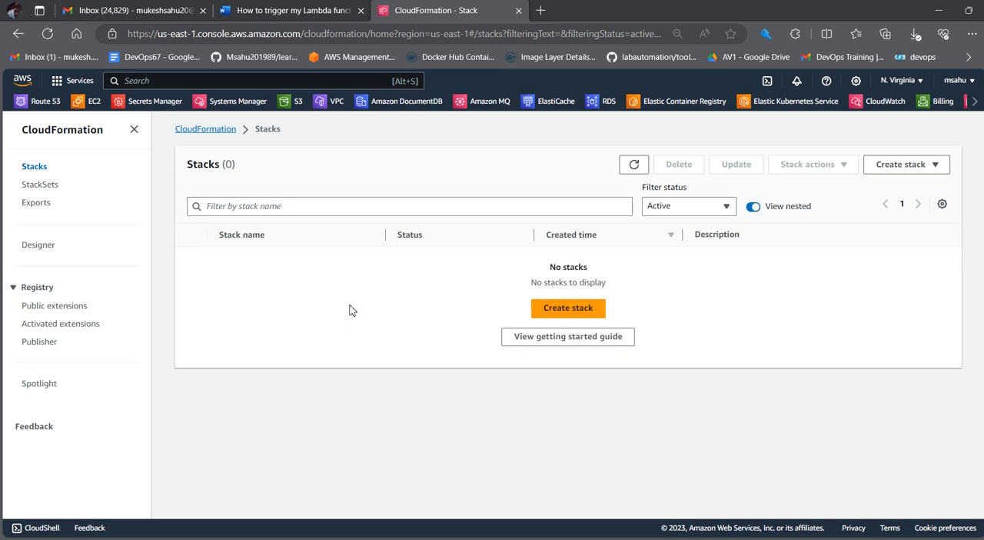
click(569, 308)
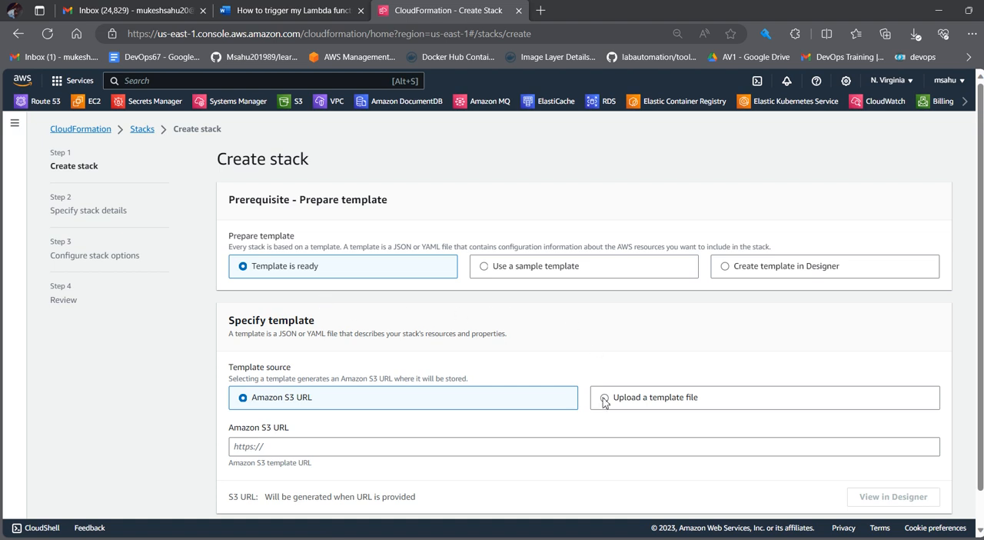
click(605, 399)
scroll(584, 386, down, 1)
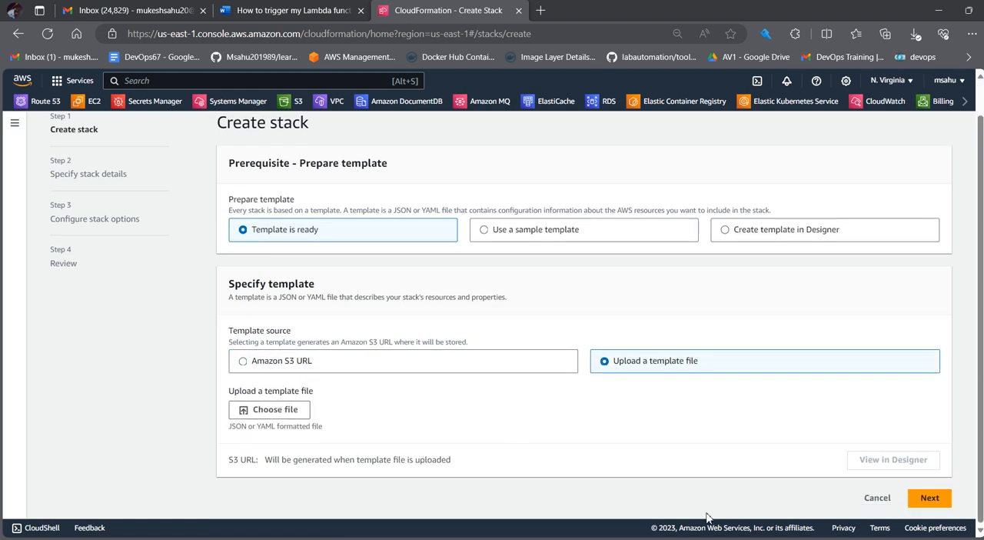
Step: Switch to Notepad++ and review the bucket name in the cloudformation_bucket_create template, then return to the browser
key(alt+Tab)
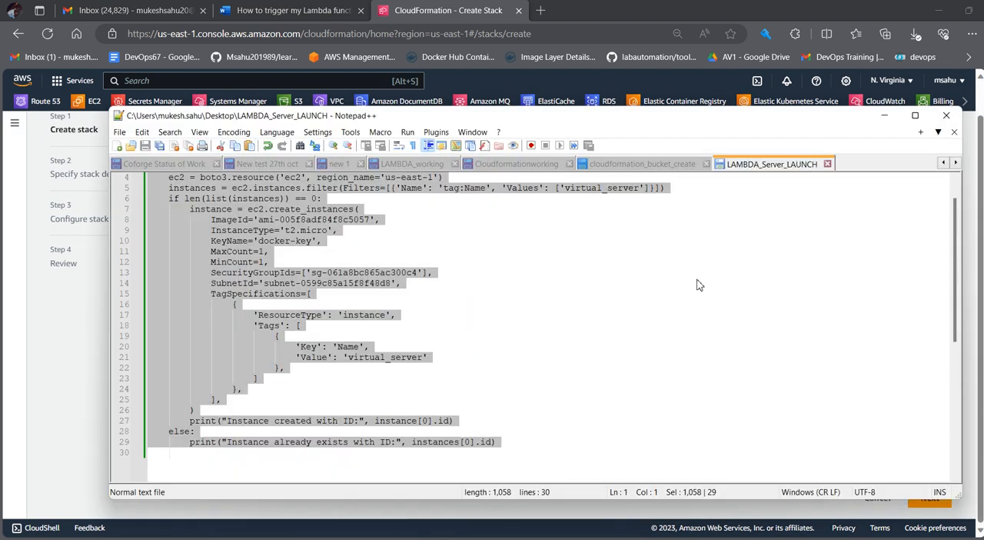
click(774, 239)
click(641, 165)
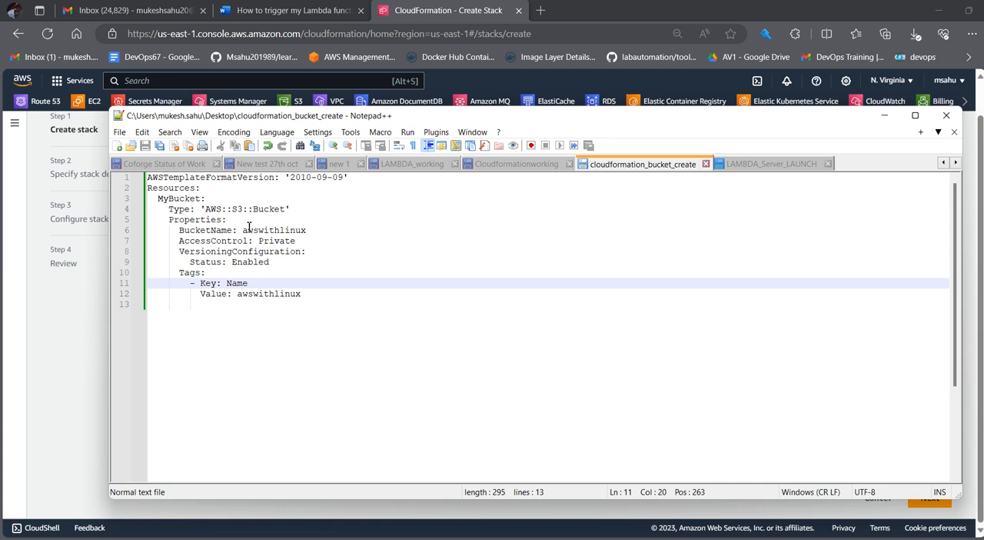
drag(244, 231, 314, 233)
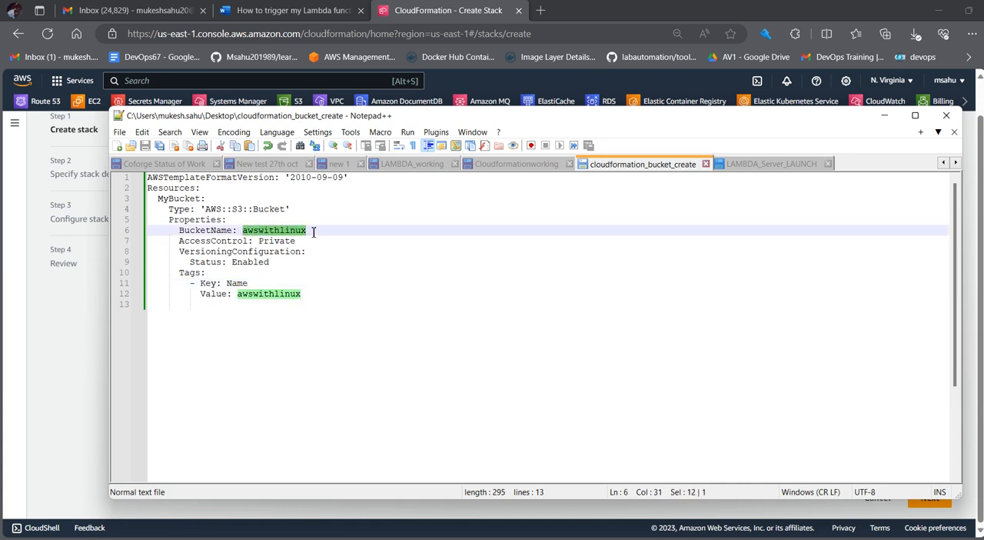
click(343, 311)
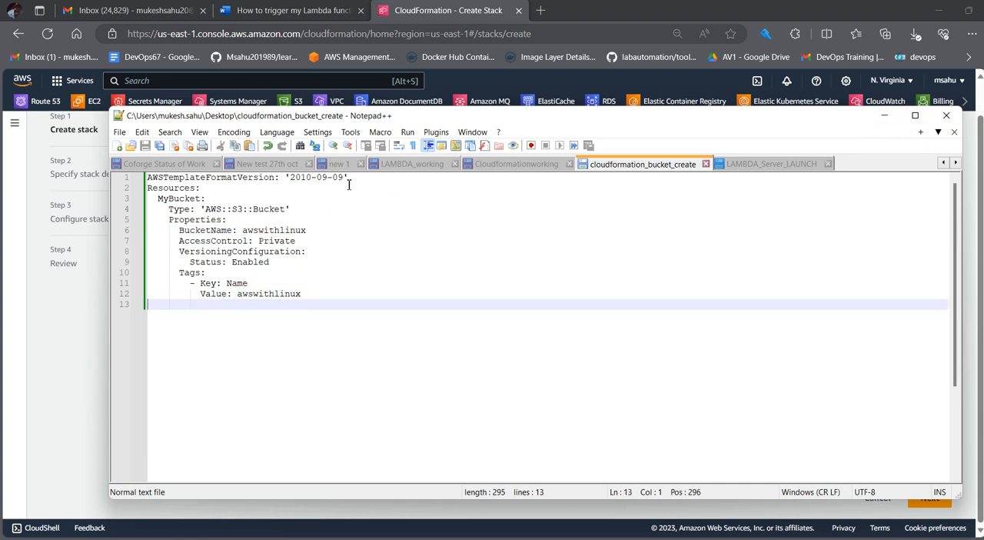
click(884, 115)
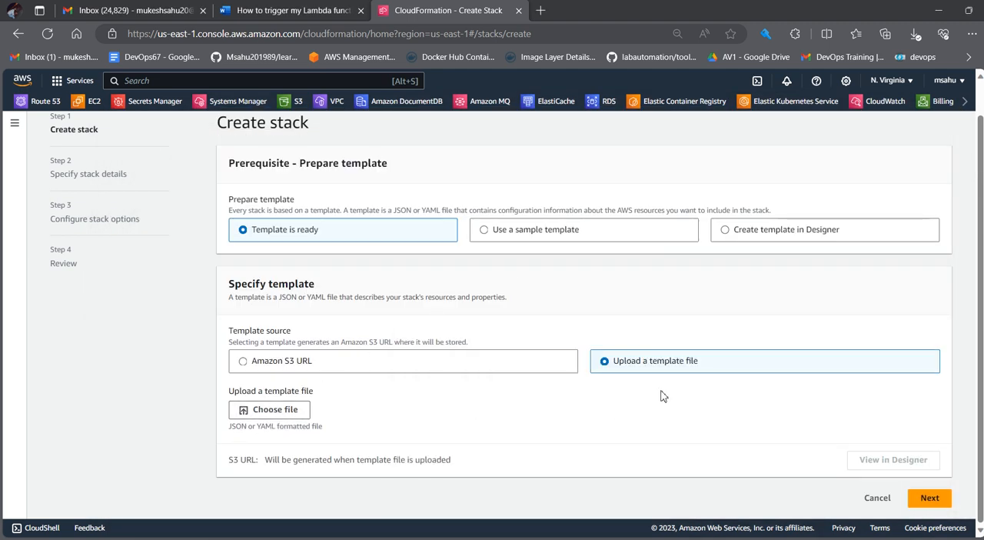
Step: Upload the cloudformation_bucket_create file from the Desktop as the stack template and continue to the stack details
click(278, 415)
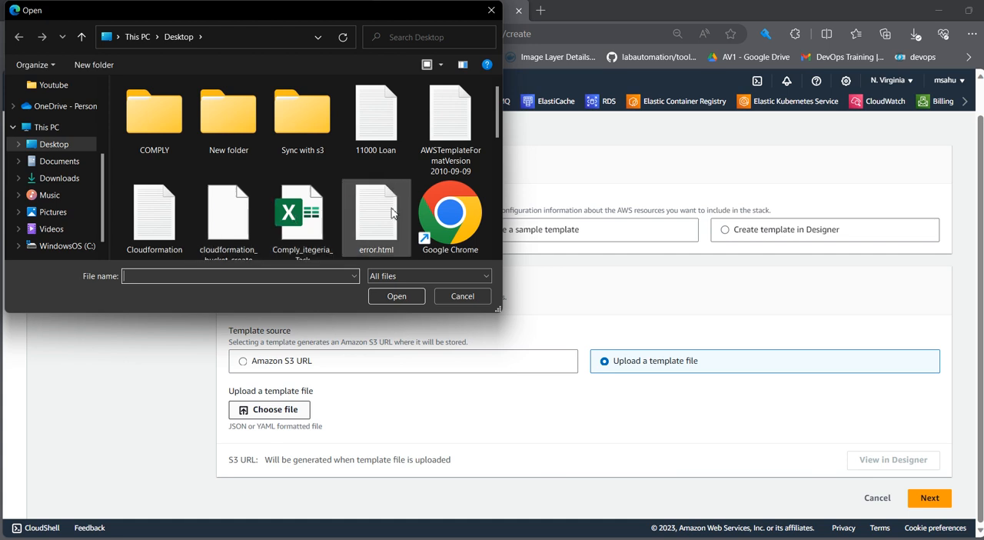
scroll(219, 254, down, 2)
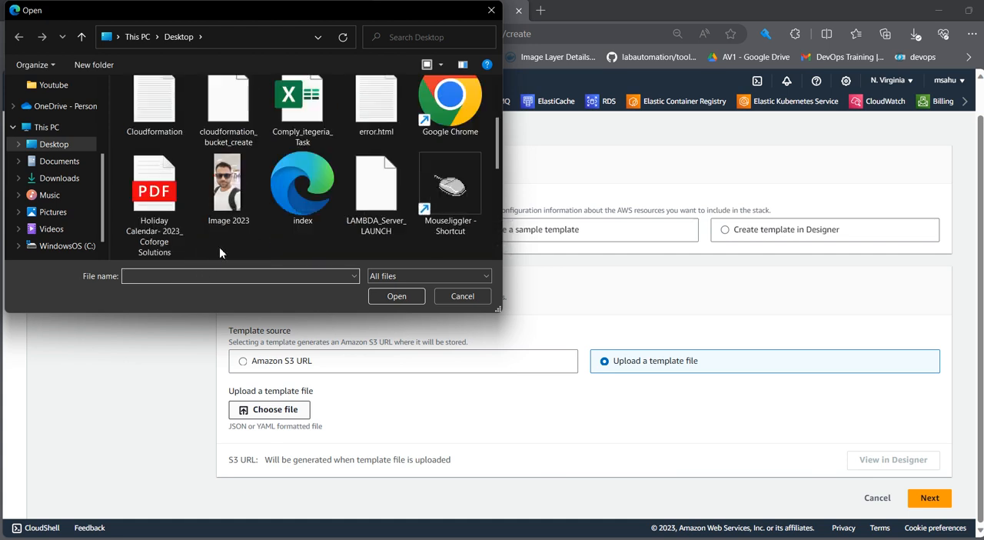
click(228, 108)
click(397, 296)
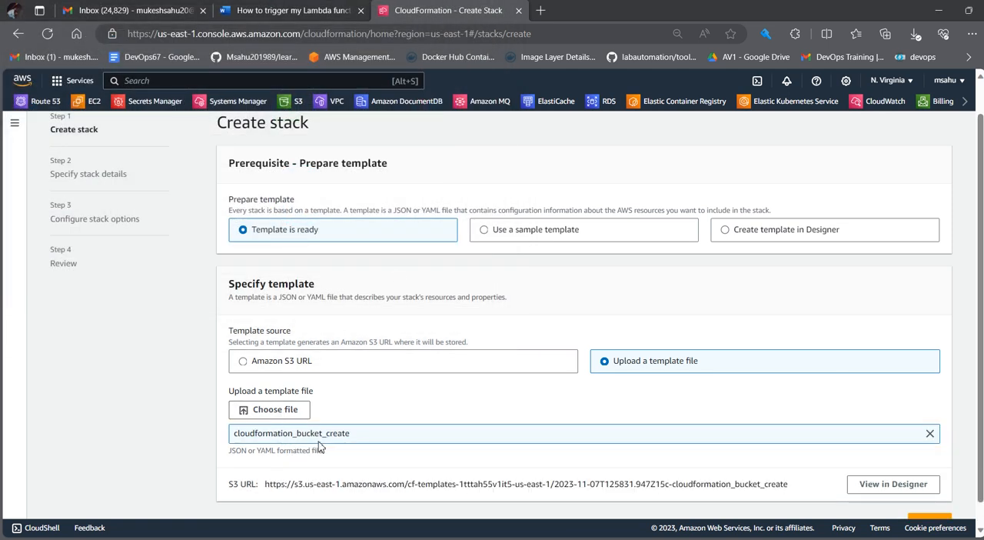
scroll(745, 462, down, 1)
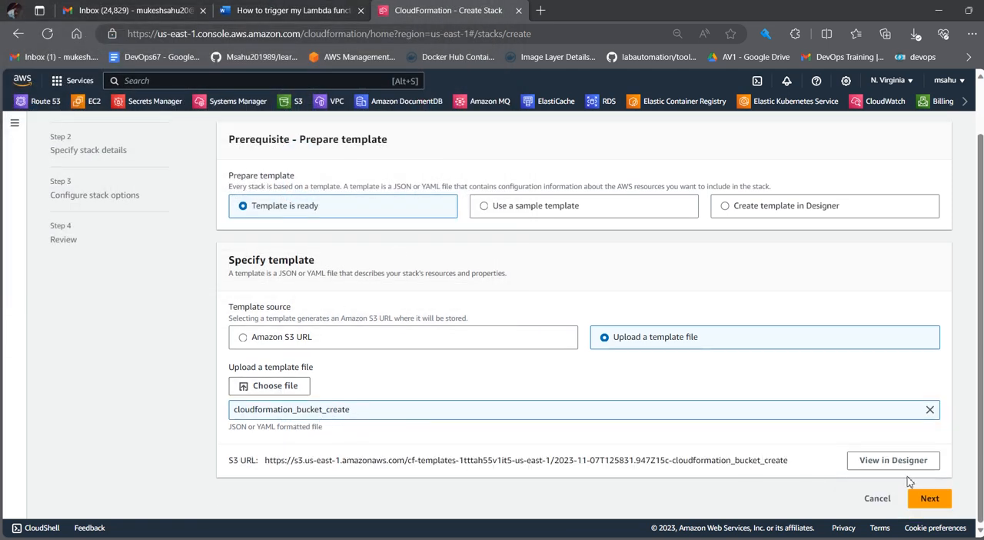
click(938, 502)
Step: Name the stack S3bucketcreate and continue to the stack options
click(290, 259)
text(S3bucketcreate)
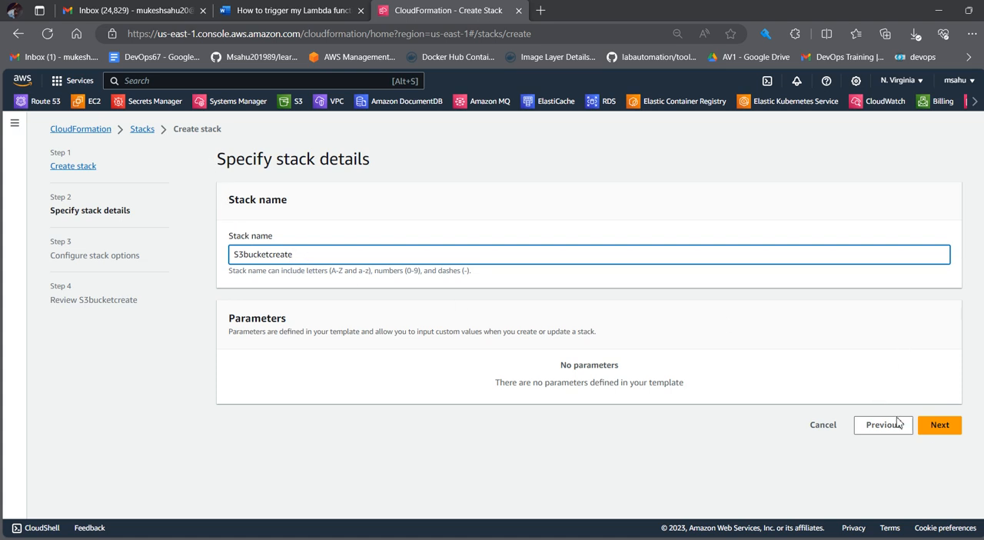
click(936, 429)
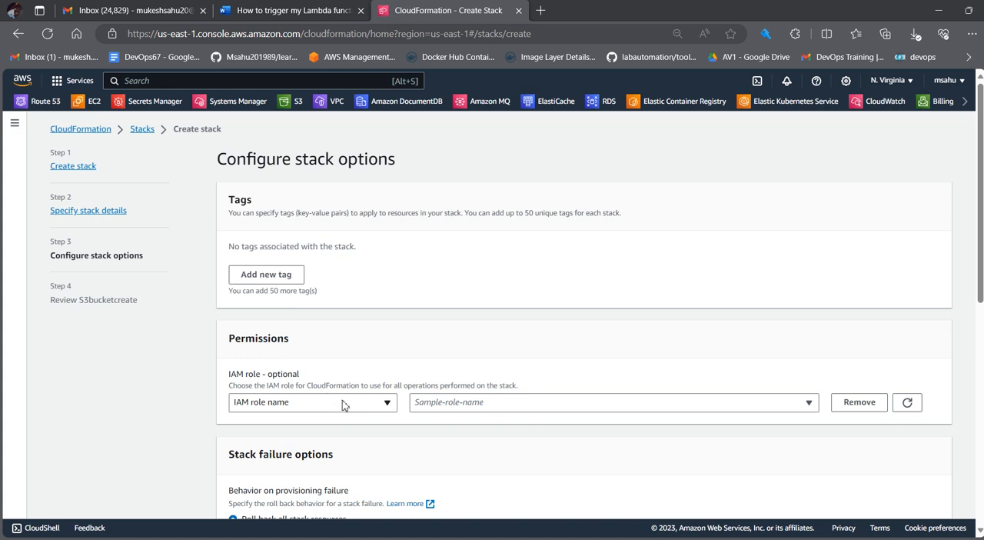
Step: Assign the cloudformation IAM role to the stack and look over the remaining stack options
click(460, 403)
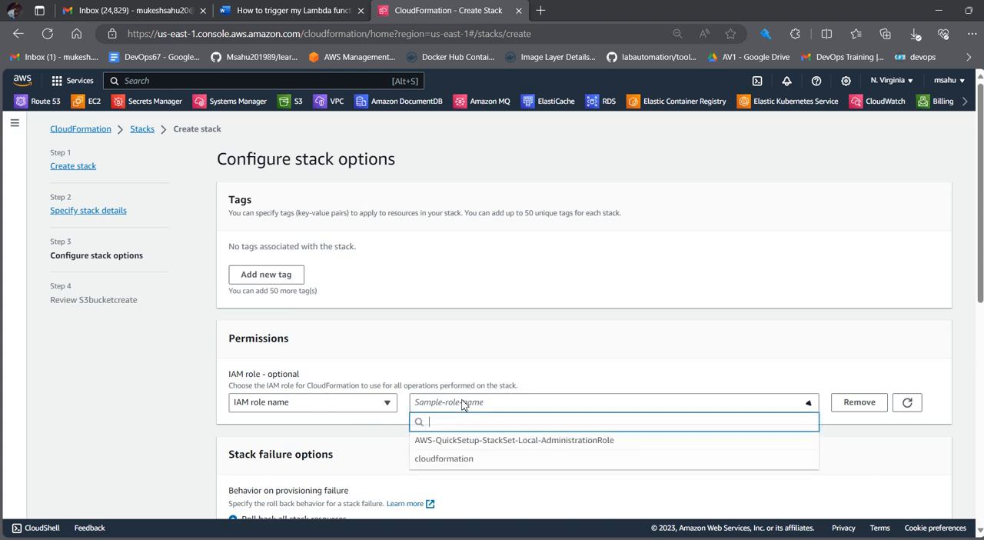
click(451, 461)
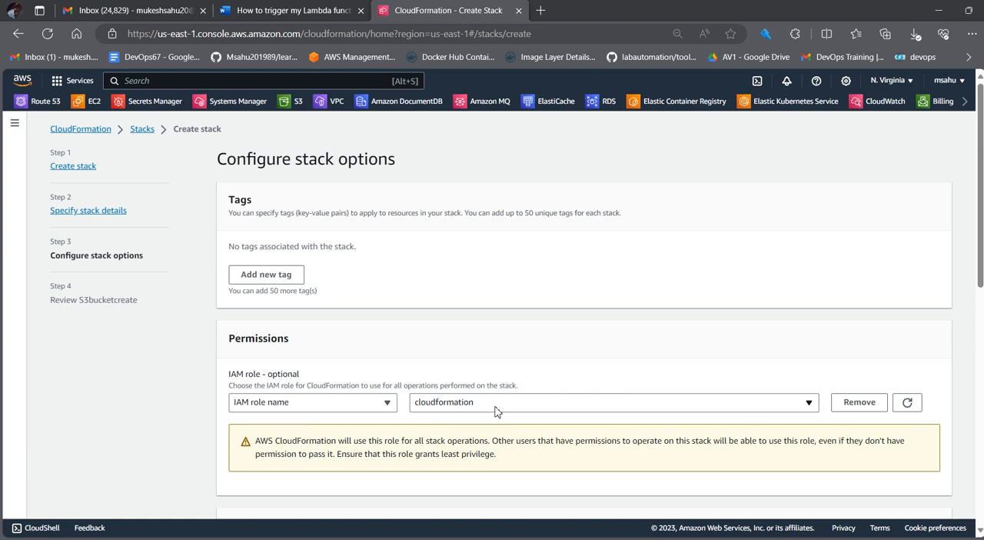
scroll(496, 411, down, 3)
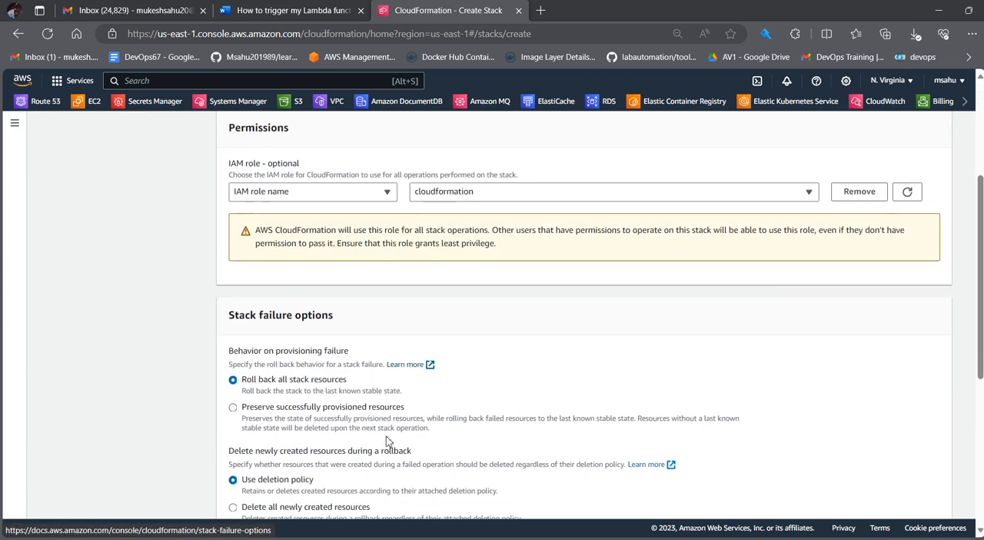
scroll(326, 348, up, 3)
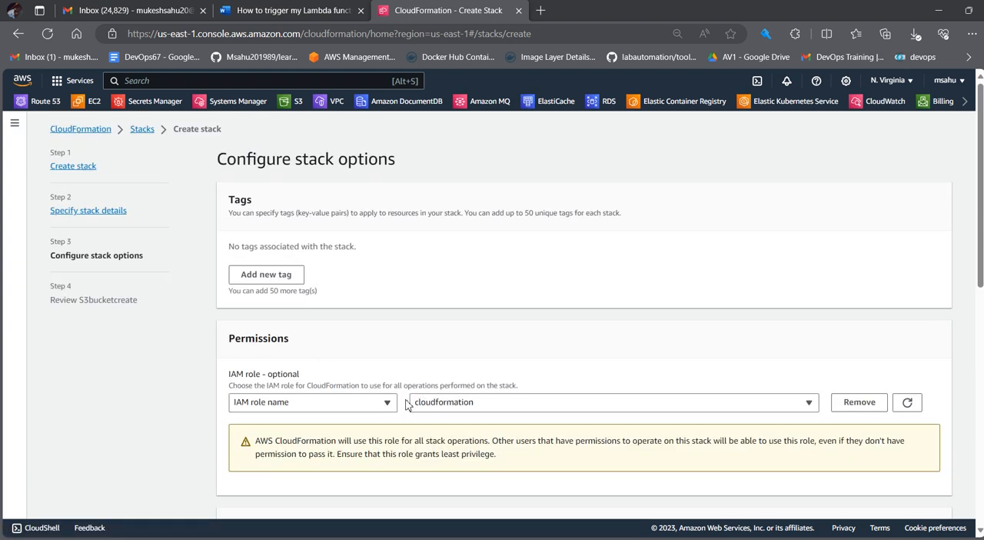
scroll(407, 405, down, 8)
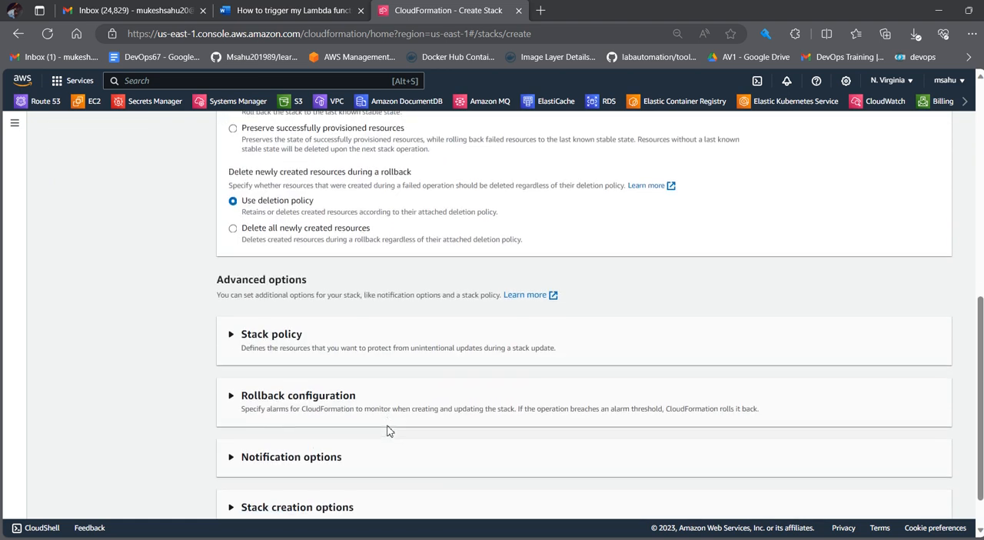
scroll(388, 430, up, 10)
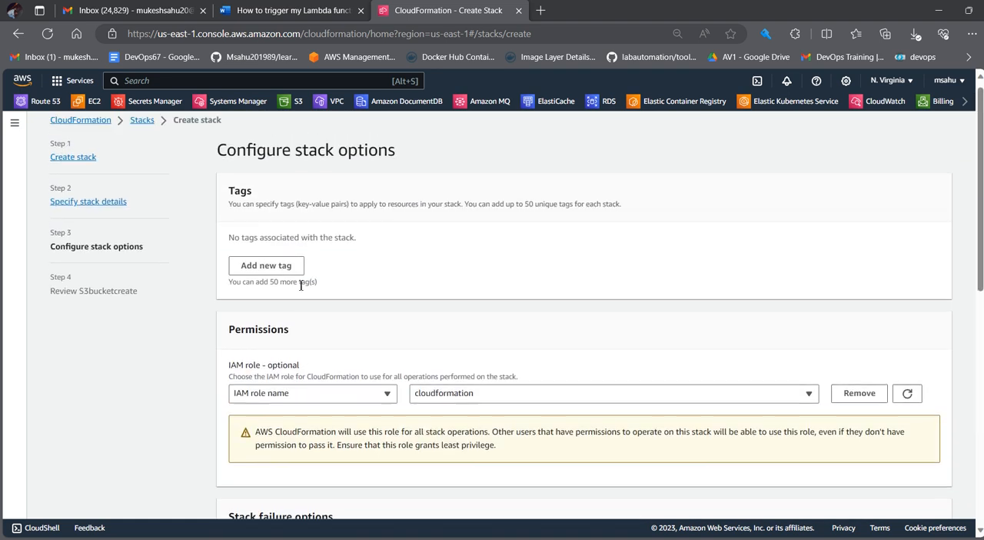
Step: Set the SNS_LAMBDA topic ARN as the stack's notification topic and continue to the review page
scroll(362, 385, down, 2)
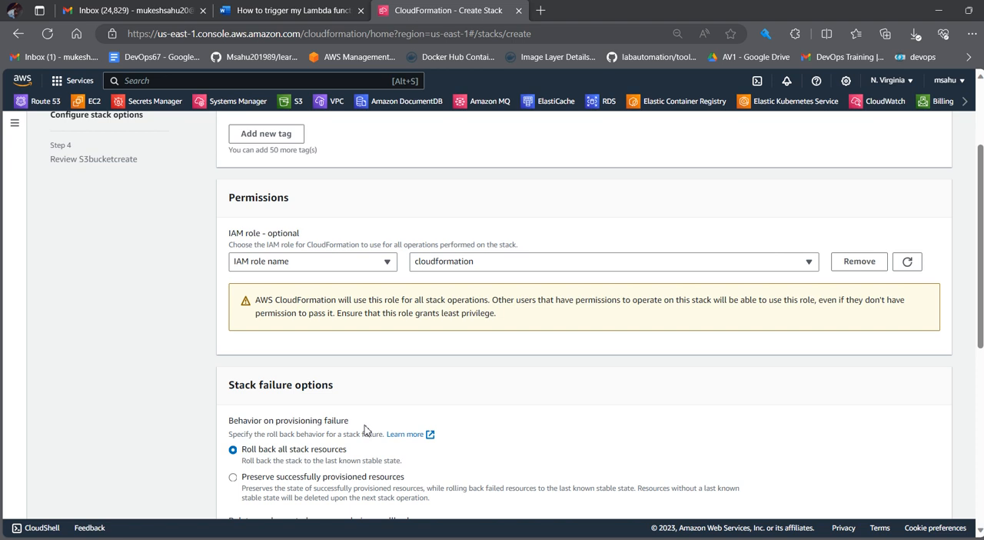
scroll(366, 428, down, 4)
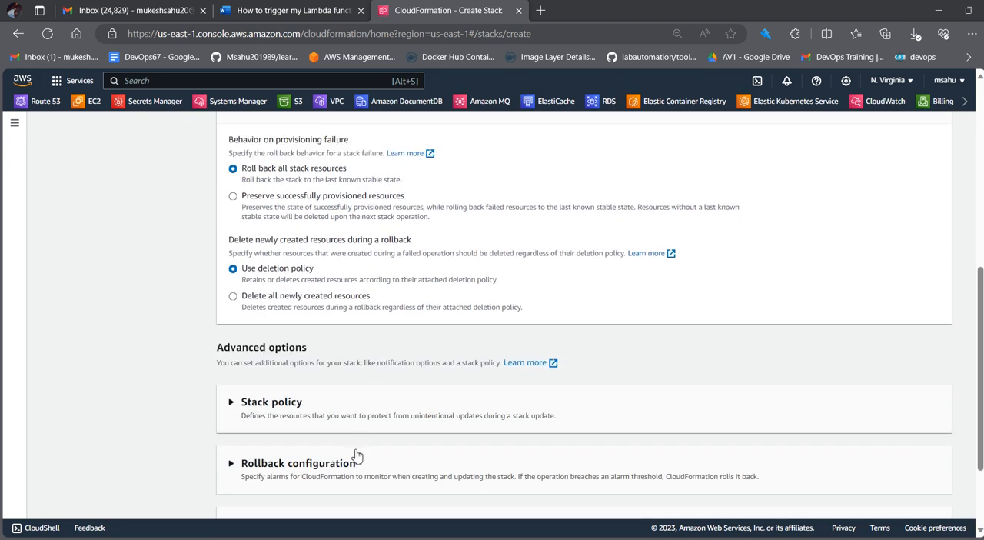
scroll(356, 455, down, 2)
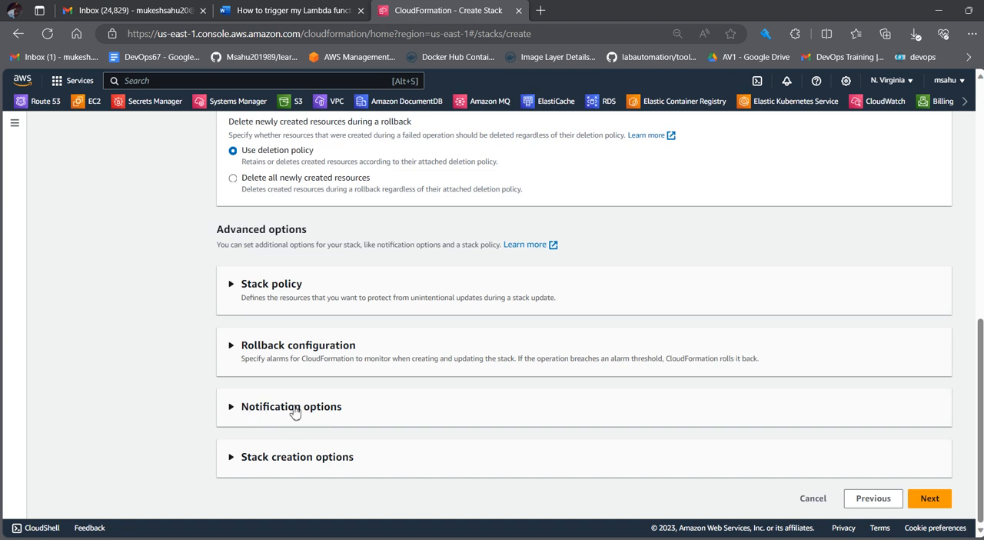
click(280, 408)
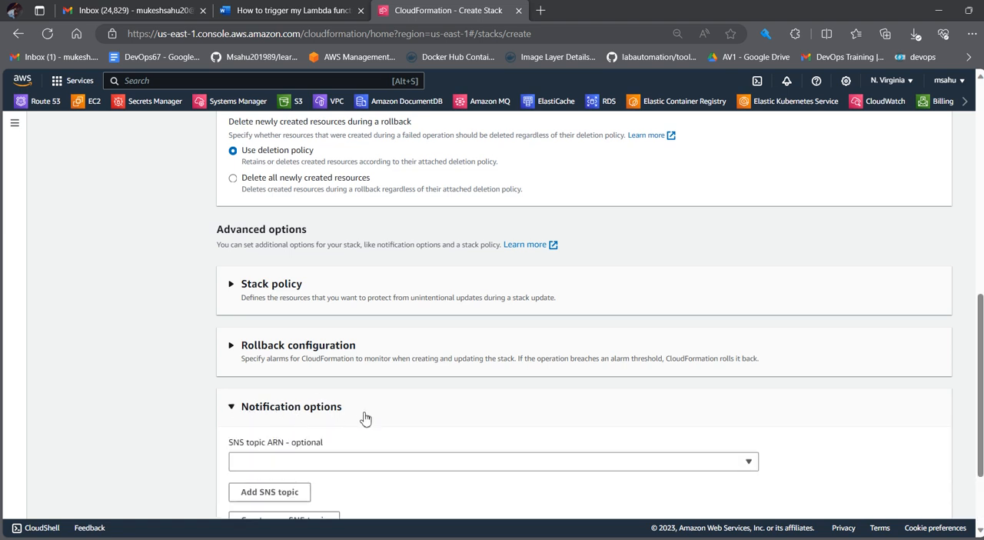
click(357, 461)
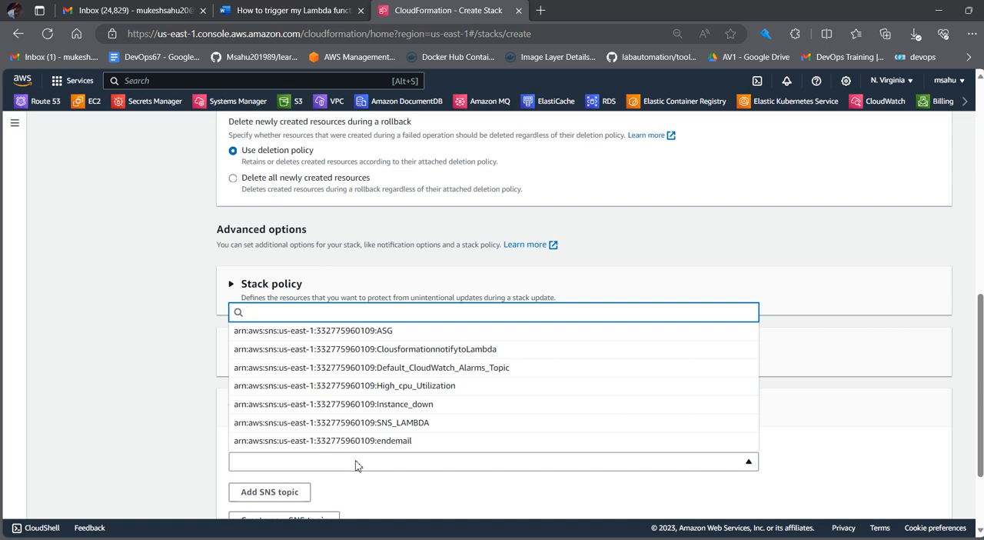
click(422, 427)
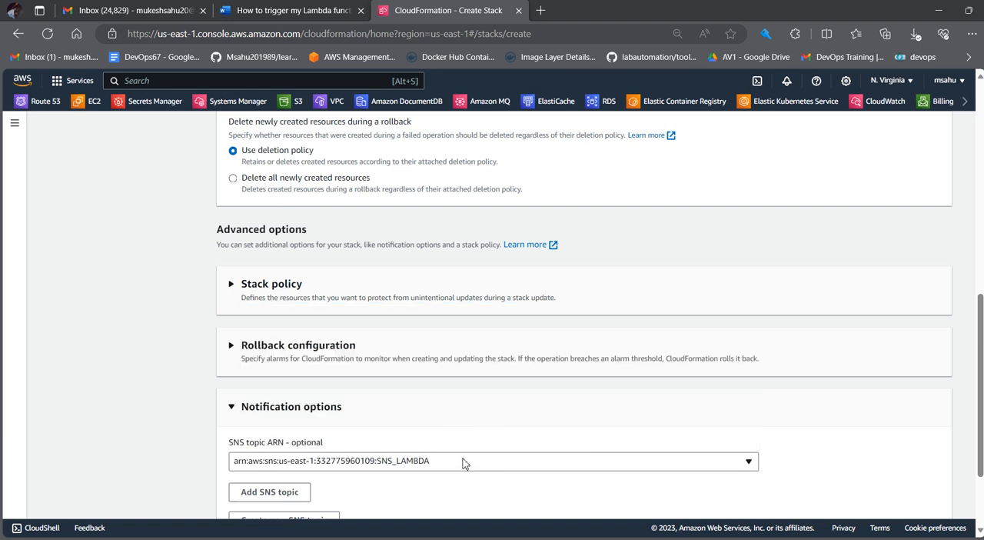
scroll(461, 463, down, 3)
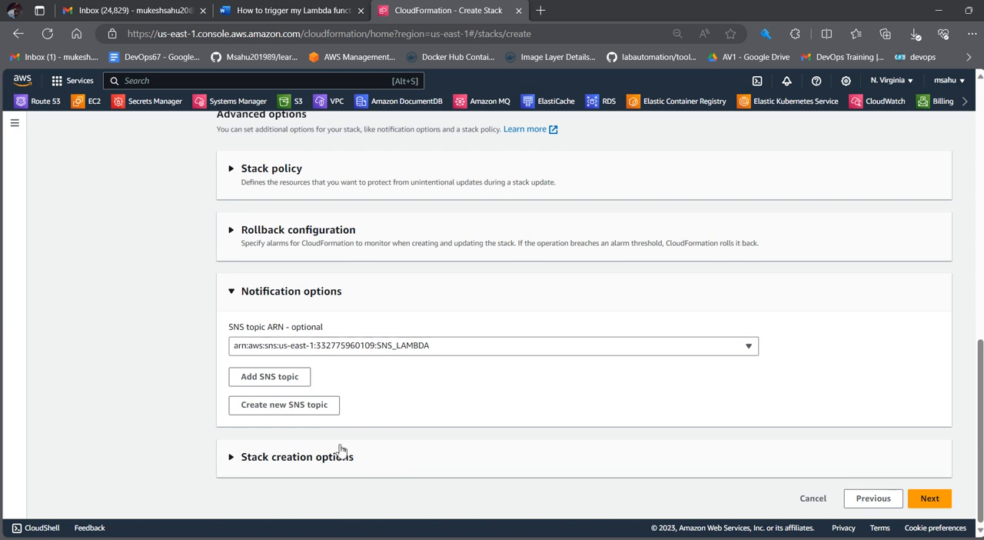
click(928, 501)
scroll(331, 301, down, 20)
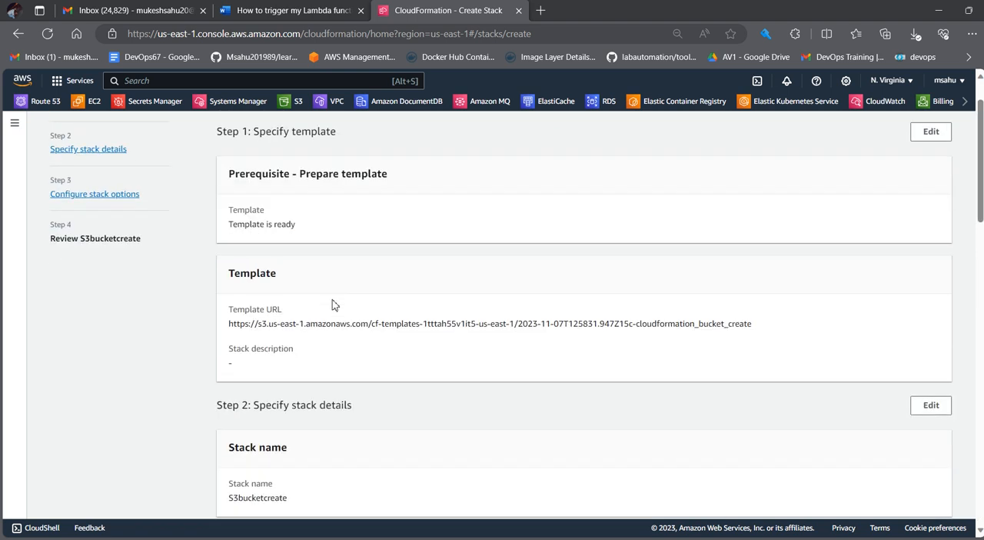
Step: Submit the reviewed S3bucketcreate stack for creation and open the EC2 dashboard in a new tab
scroll(336, 311, down, 2)
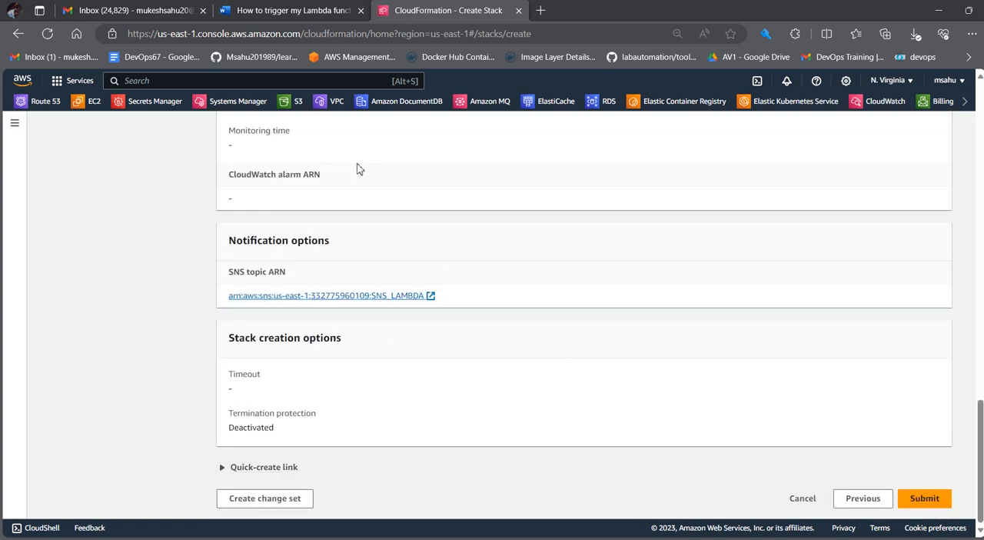
click(925, 499)
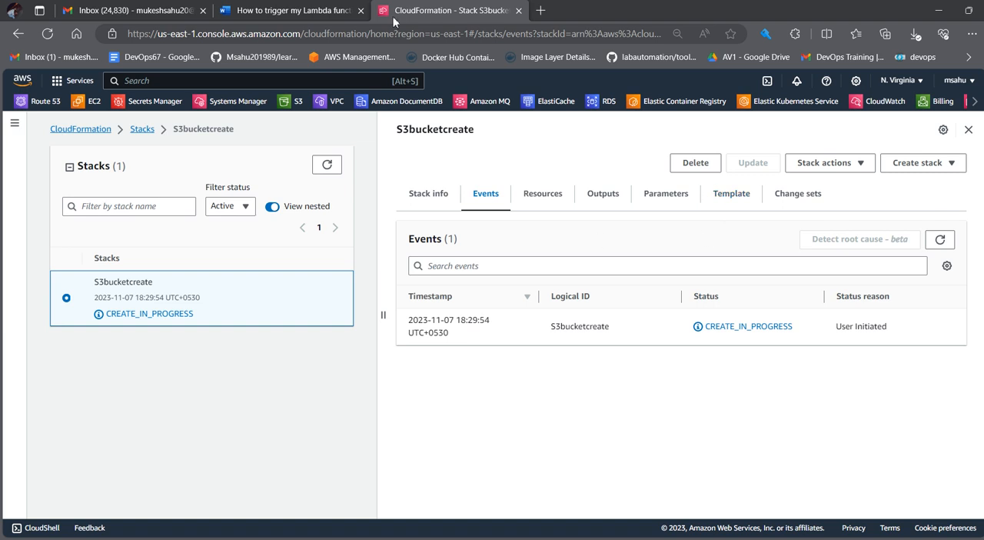
click(85, 106)
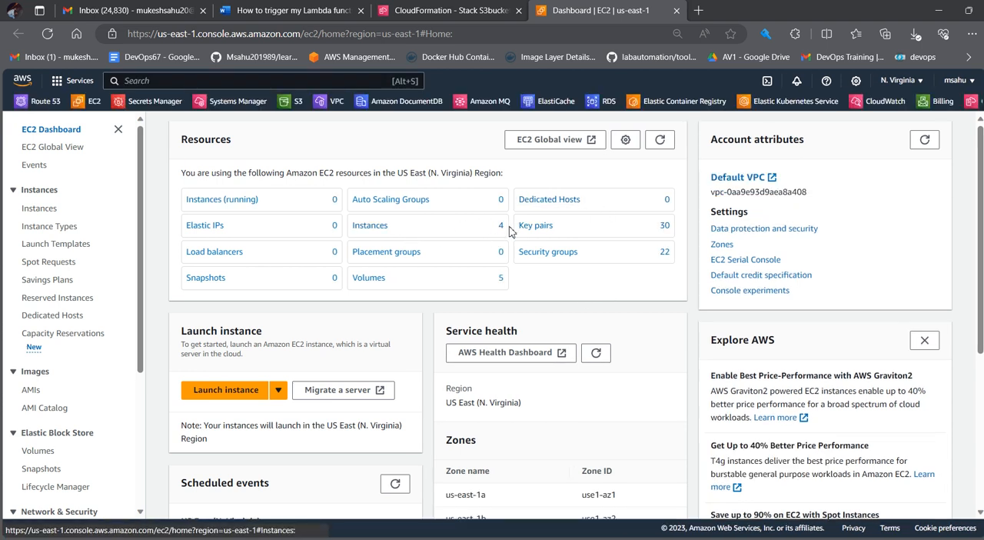
Step: Return to the S3bucketcreate stack and refresh its events to check the creation progress
key(ctrl+shift+Tab)
click(946, 243)
click(939, 242)
click(939, 242)
click(939, 243)
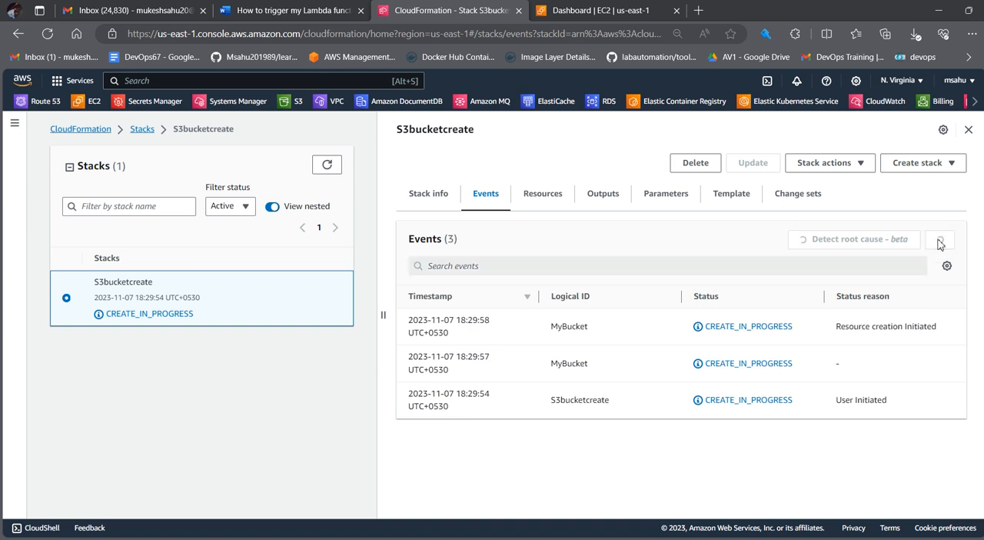
click(940, 243)
click(942, 244)
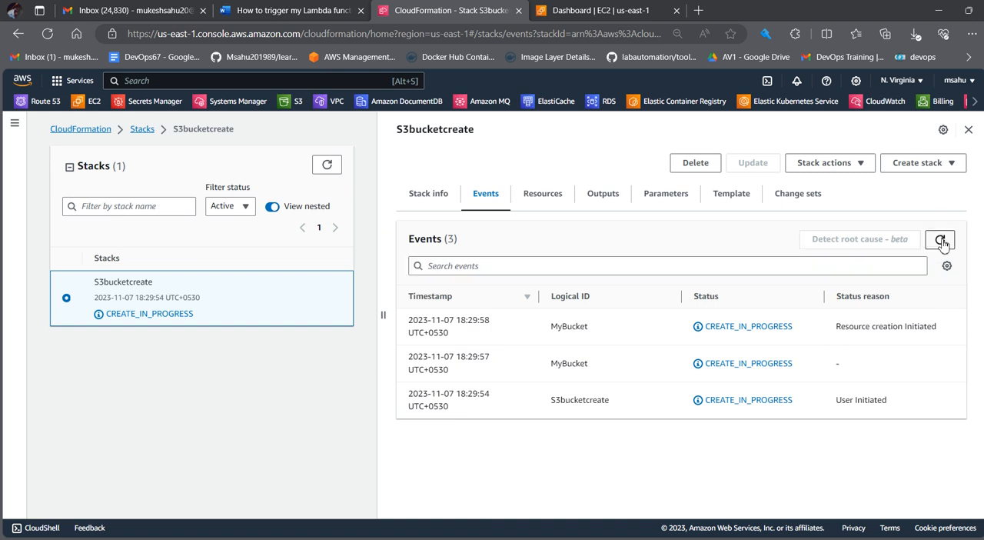
Step: Switch to Gmail, open the newest SNS_LAMBDA conversation and read through its AWS CloudFormation notifications
click(113, 6)
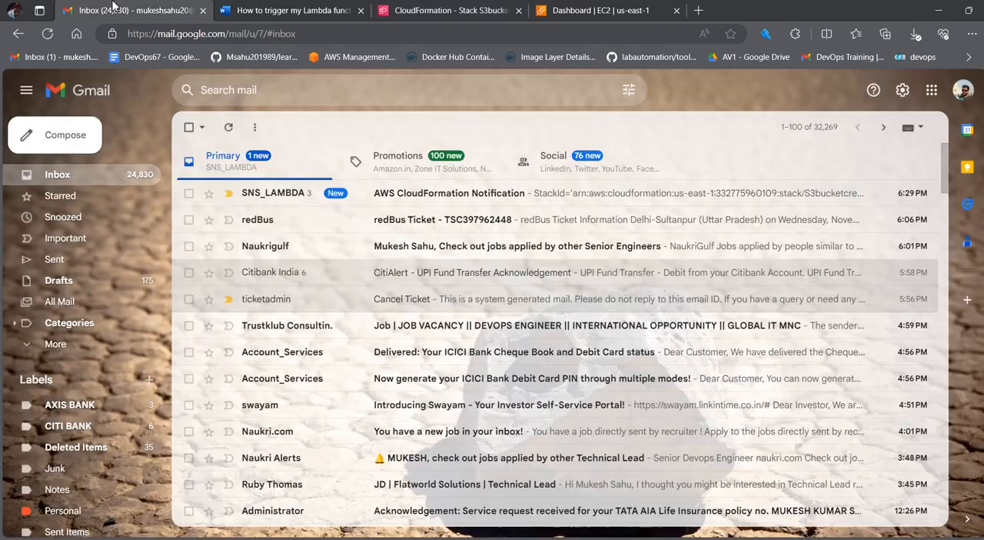
click(288, 193)
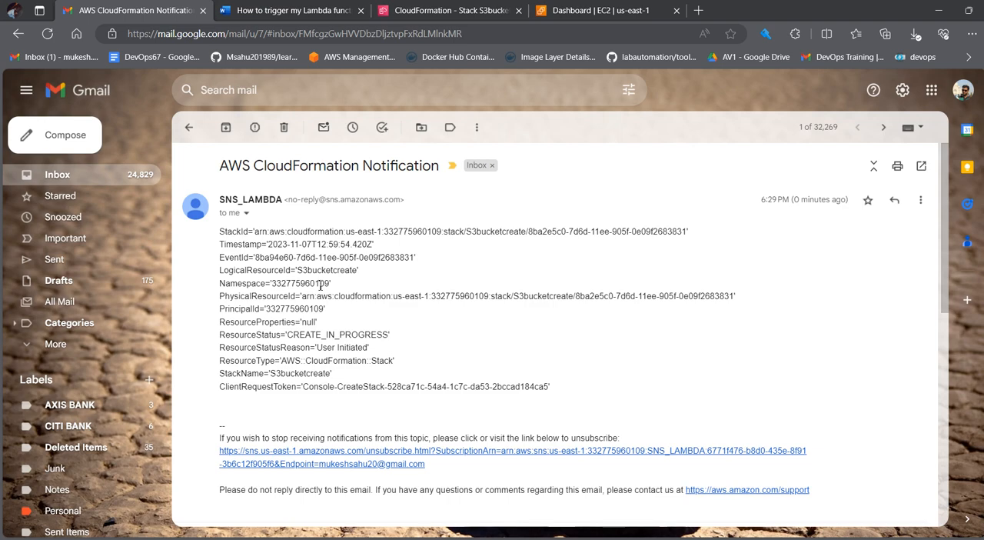
scroll(333, 373, down, 3)
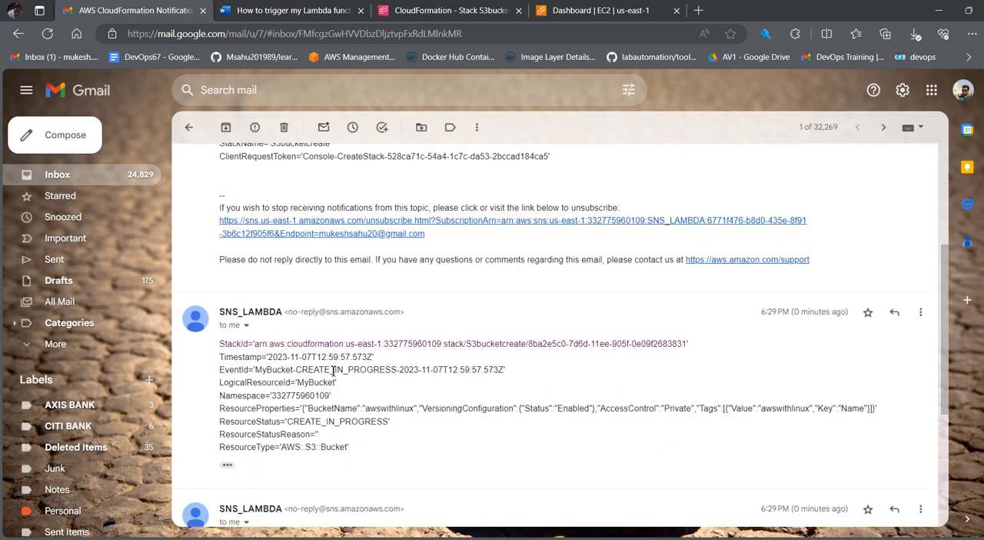
scroll(333, 372, up, 3)
scroll(335, 373, down, 6)
scroll(336, 374, up, 2)
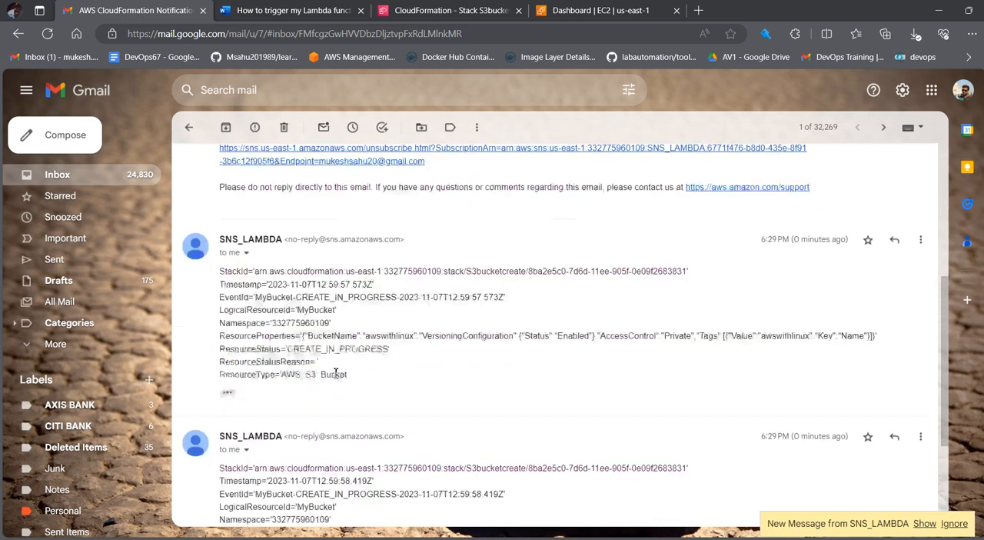
scroll(337, 374, up, 4)
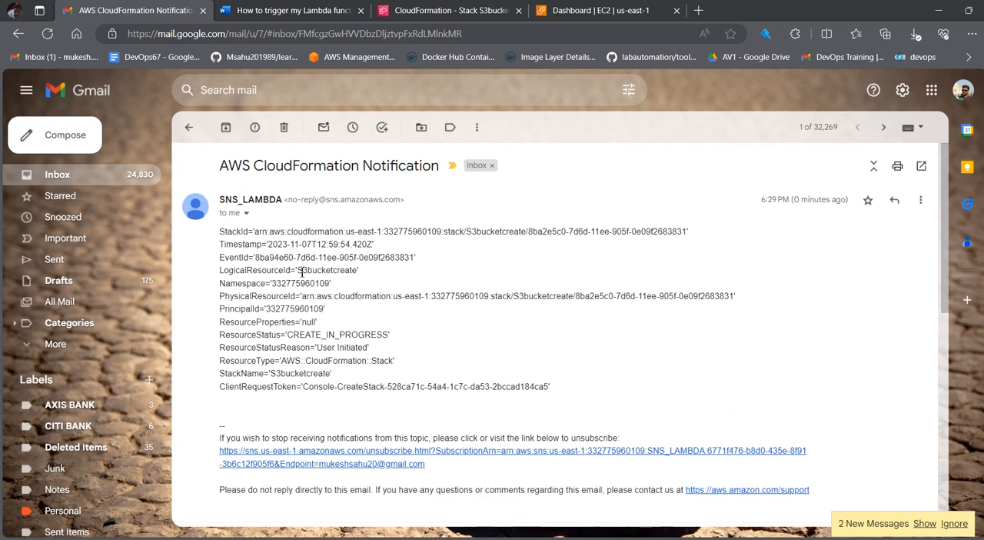
Step: Switch to the EC2 dashboard, open the list of all instances and examine the virtual_server entry
click(587, 6)
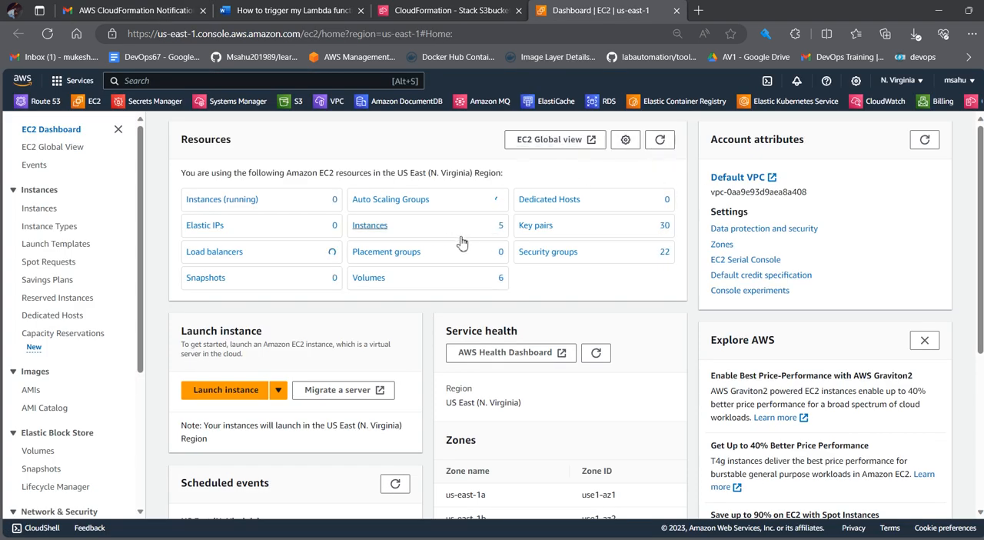
click(373, 228)
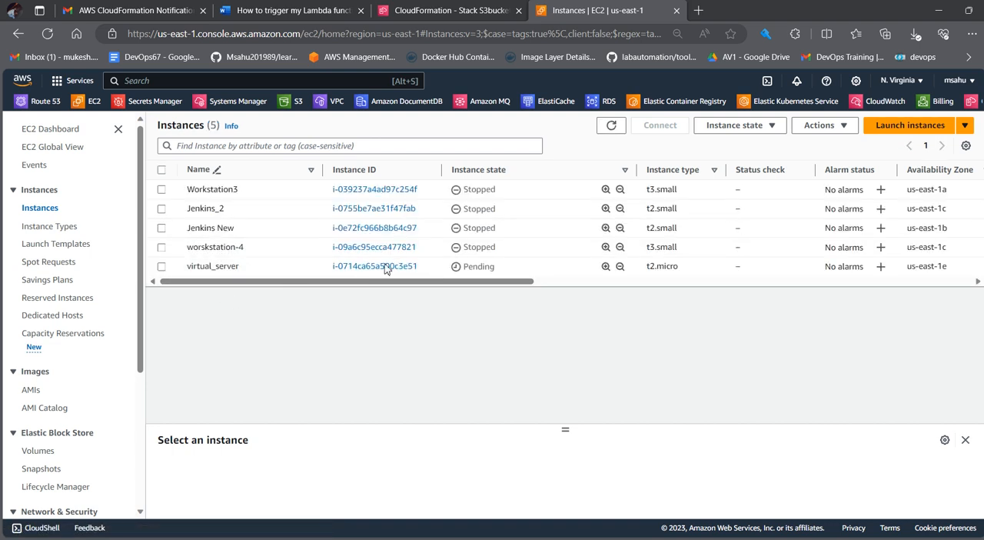
drag(266, 272, 182, 275)
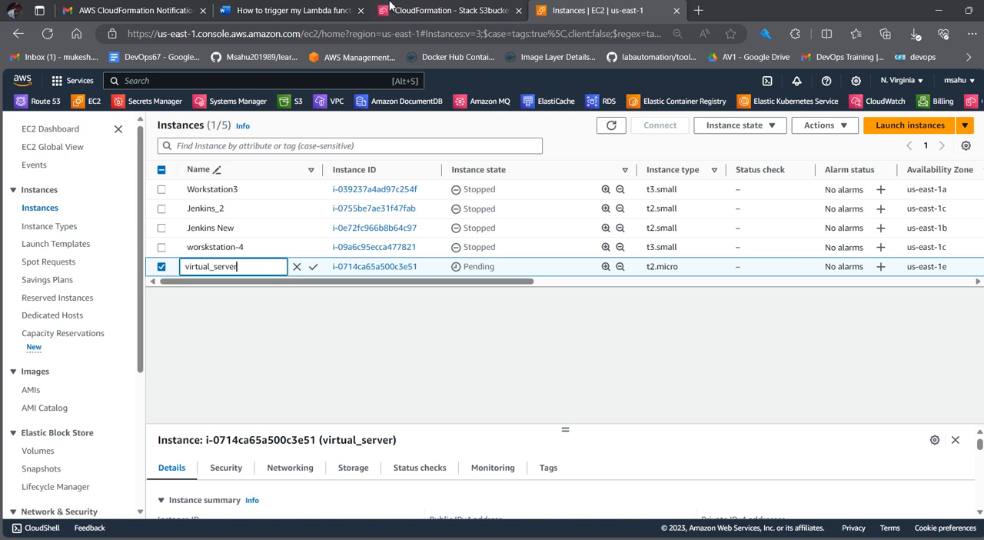
Step: Refresh the stack's events, then open the S3 bucket list in a new tab and check the awswithlinux bucket's creation date
click(452, 10)
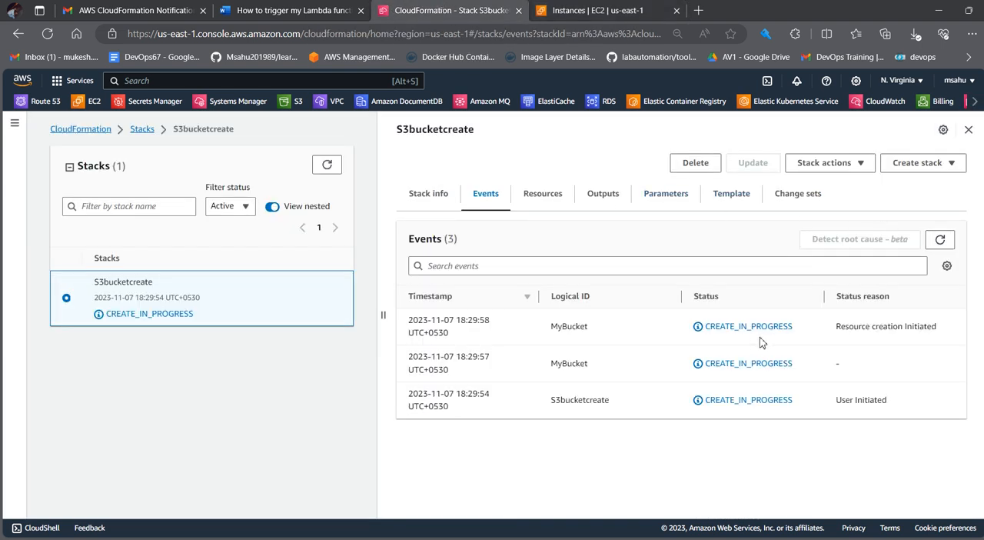
click(942, 243)
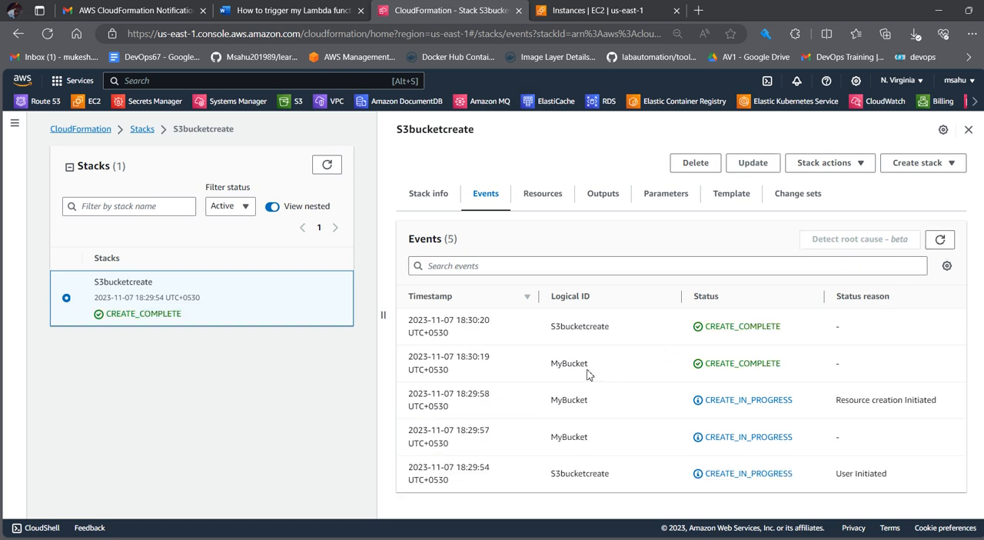
middle_click(292, 103)
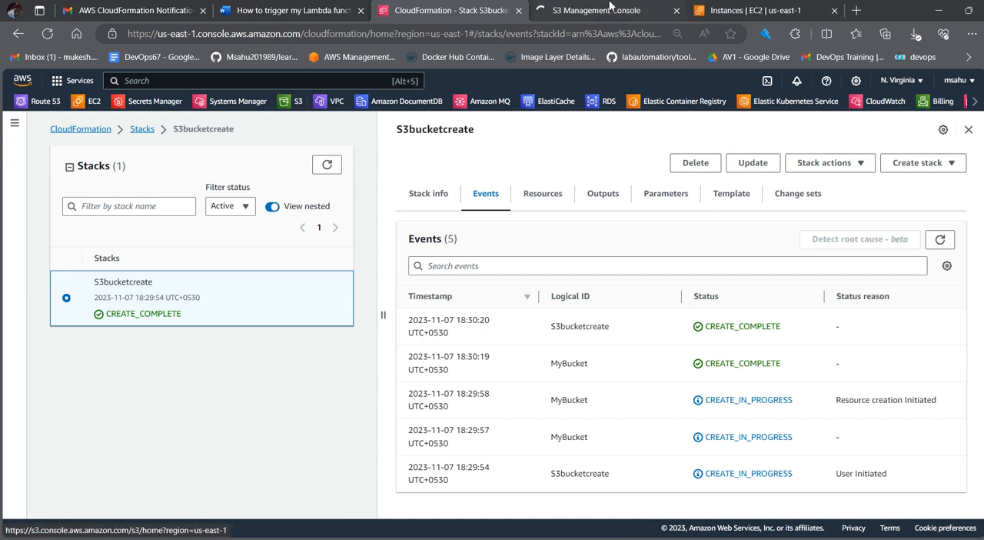
click(609, 9)
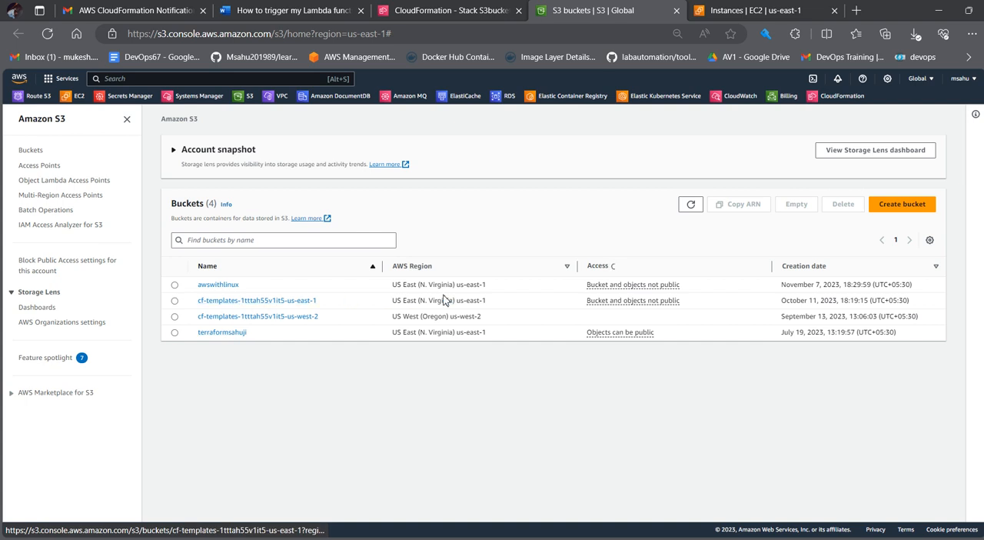
drag(782, 283, 913, 285)
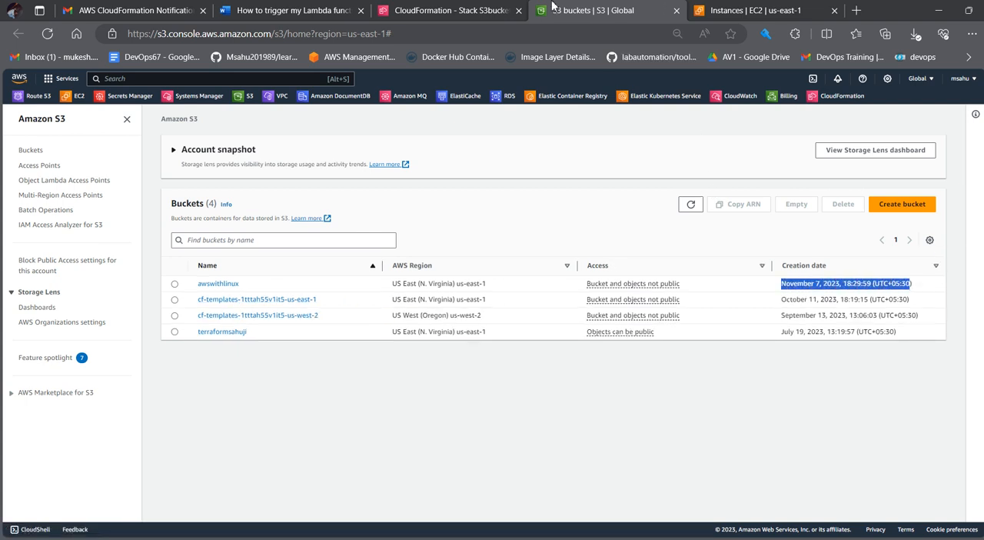
Step: Glance at the stack's events again and refresh the EC2 instance list to check virtual_server's state
click(435, 10)
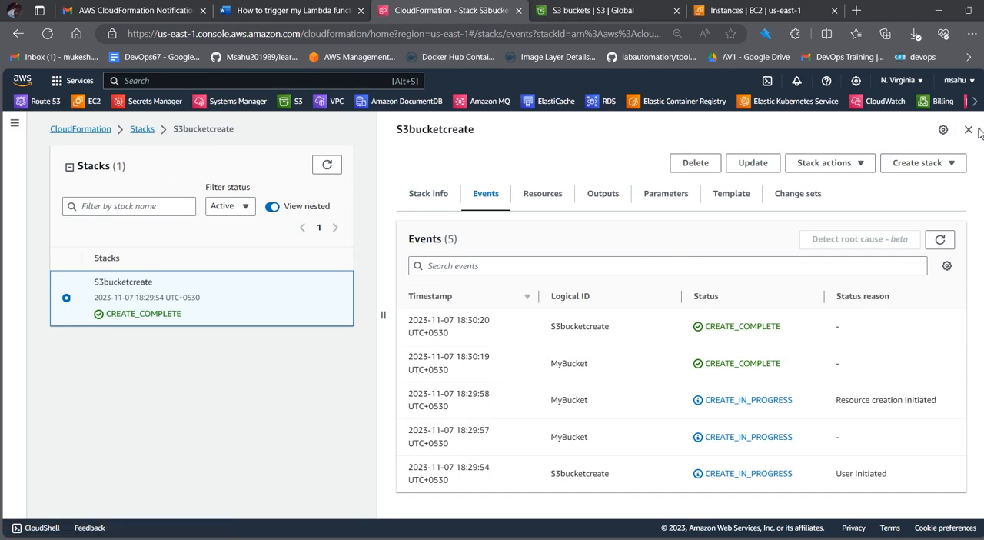
click(750, 6)
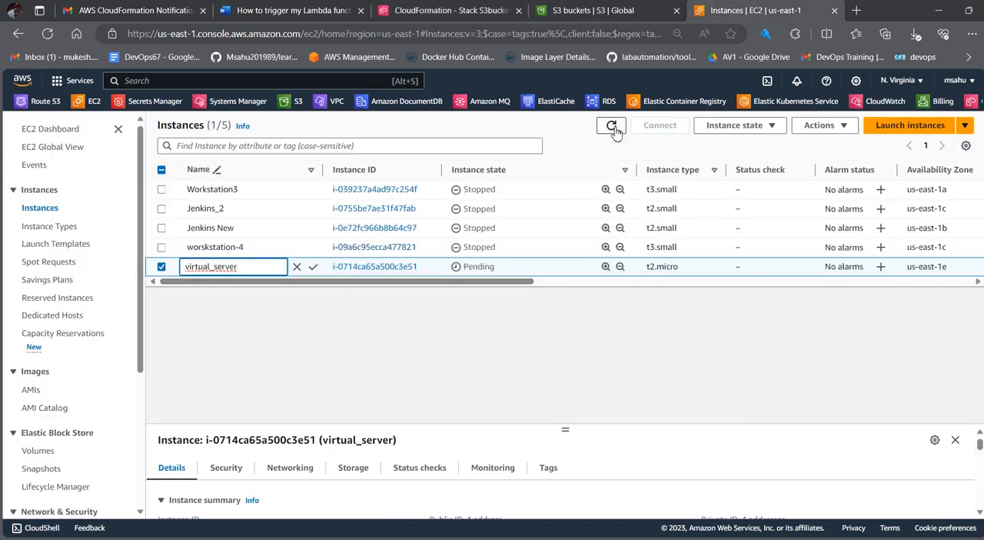
click(612, 126)
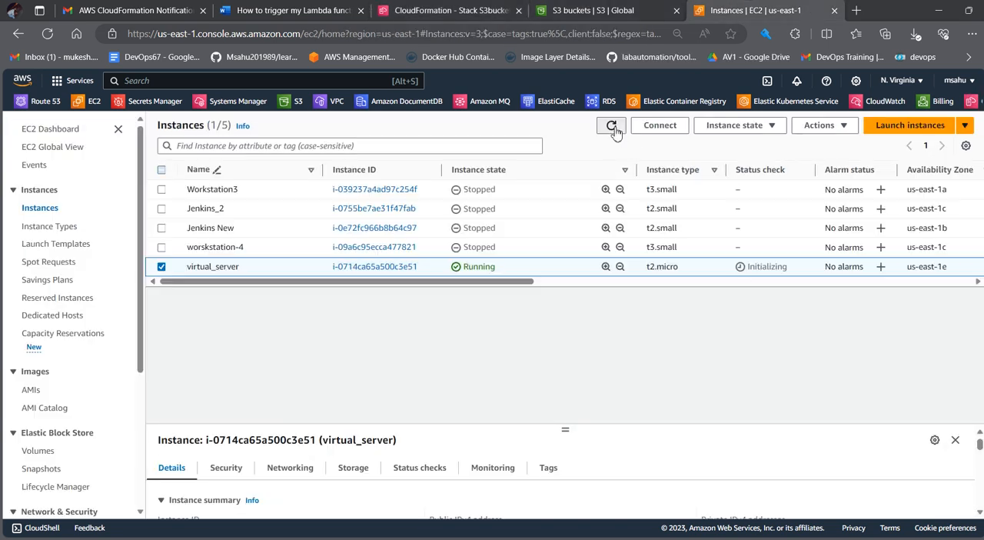
click(612, 127)
click(612, 127)
Step: Refresh the S3 bucket list and the EC2 instance list, comparing both with the CloudFormation stack's events
click(615, 8)
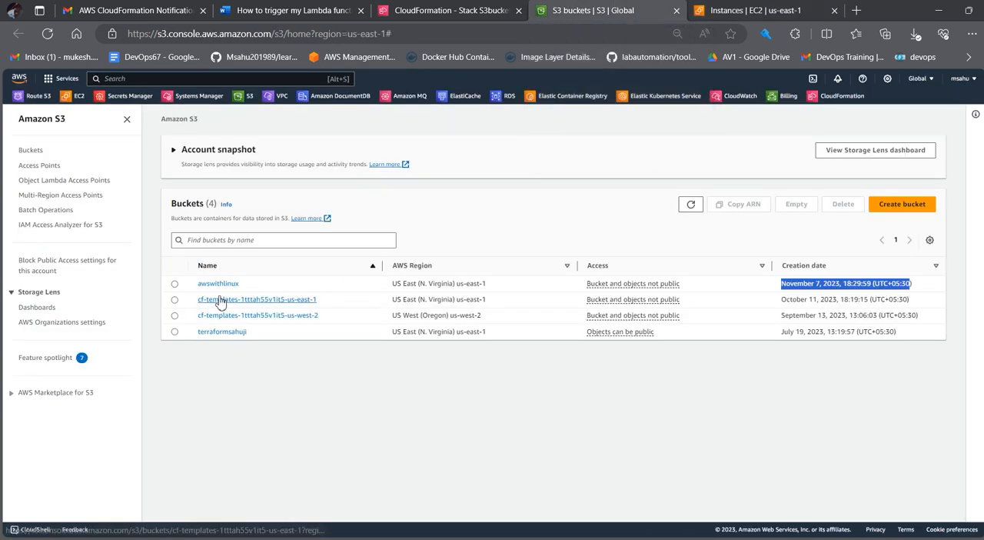
click(691, 204)
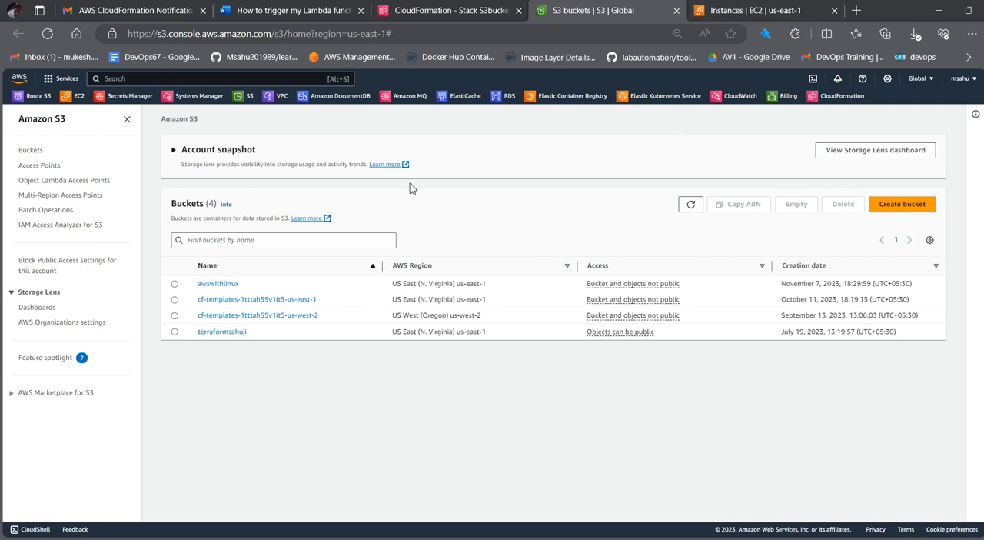
click(497, 7)
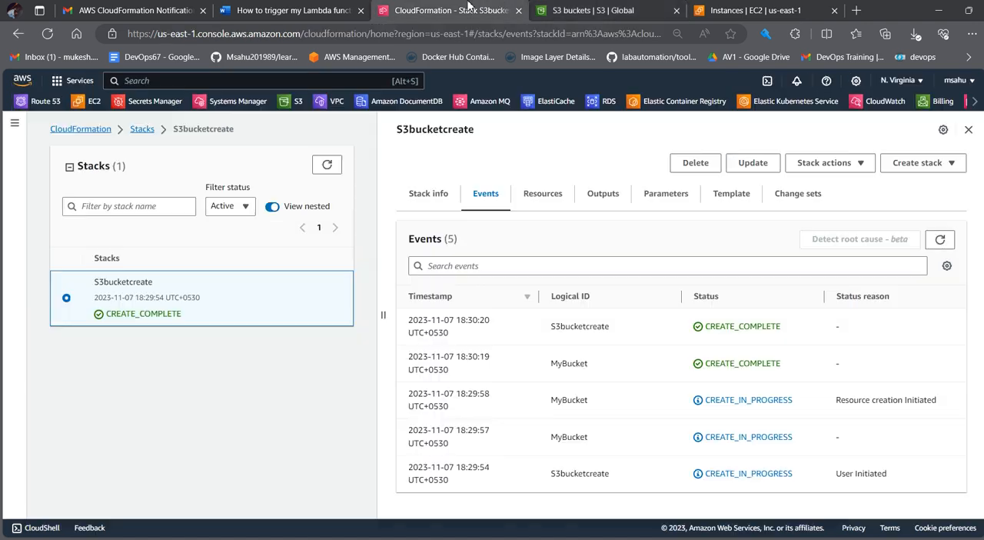
click(724, 8)
click(612, 127)
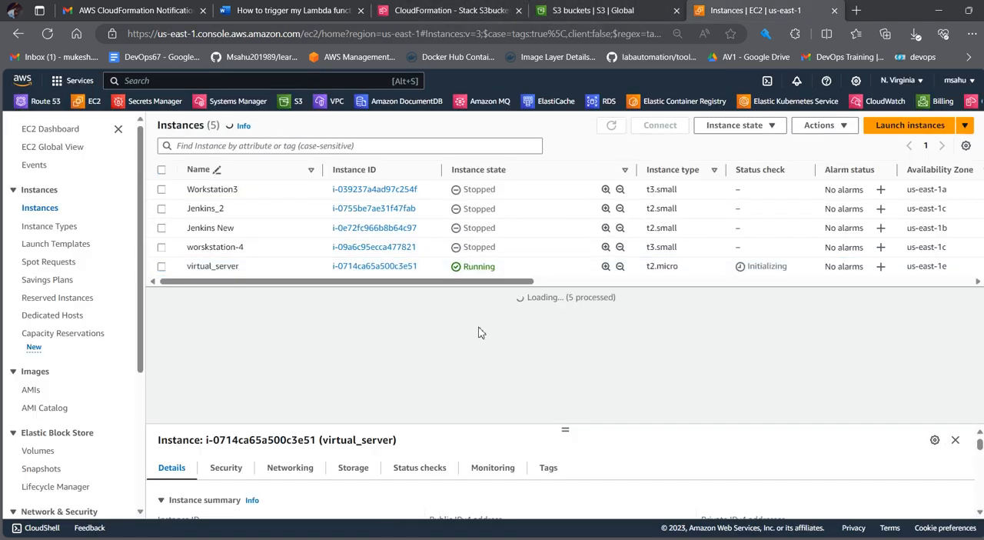
click(452, 9)
click(592, 9)
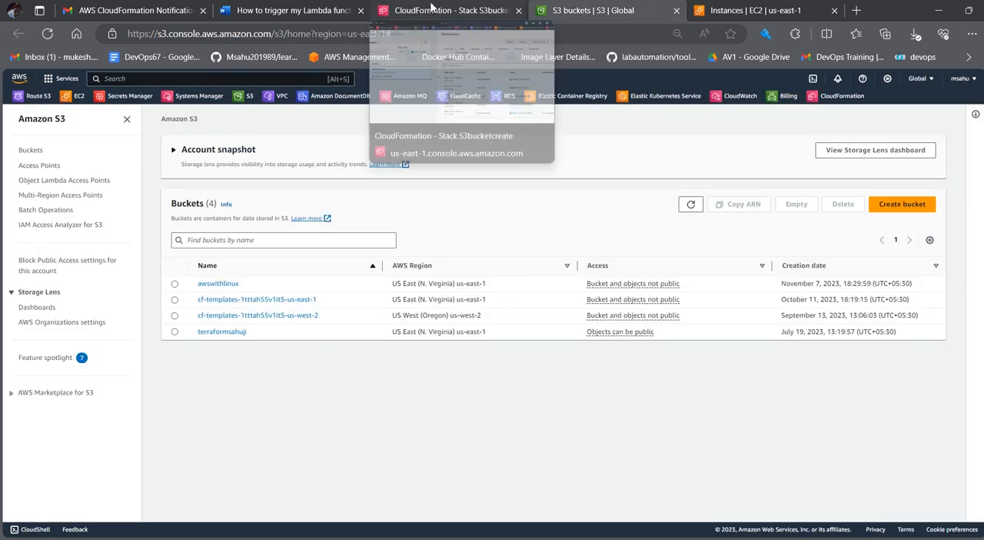
Step: Delete the S3bucketcreate stack in CloudFormation and dismiss the deletion notice
click(431, 8)
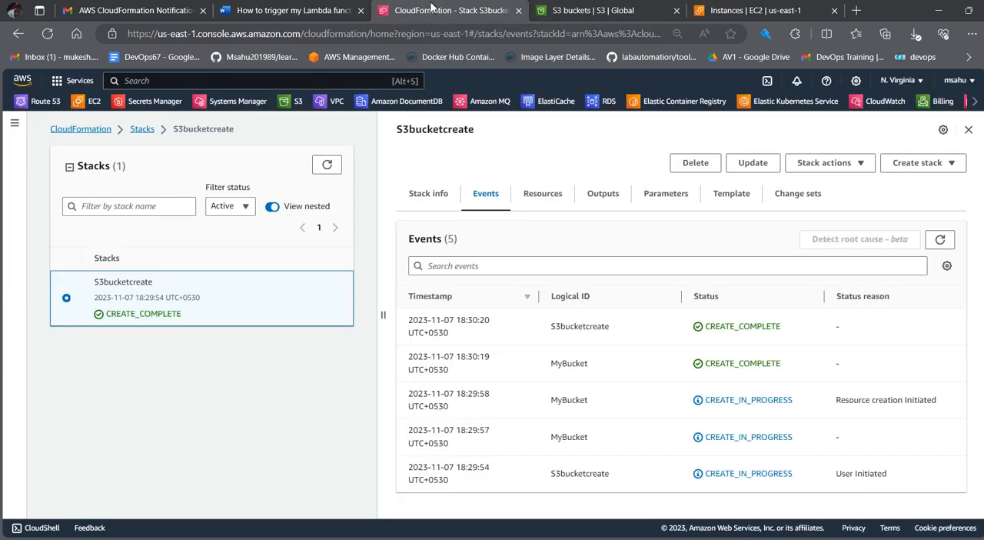
click(696, 163)
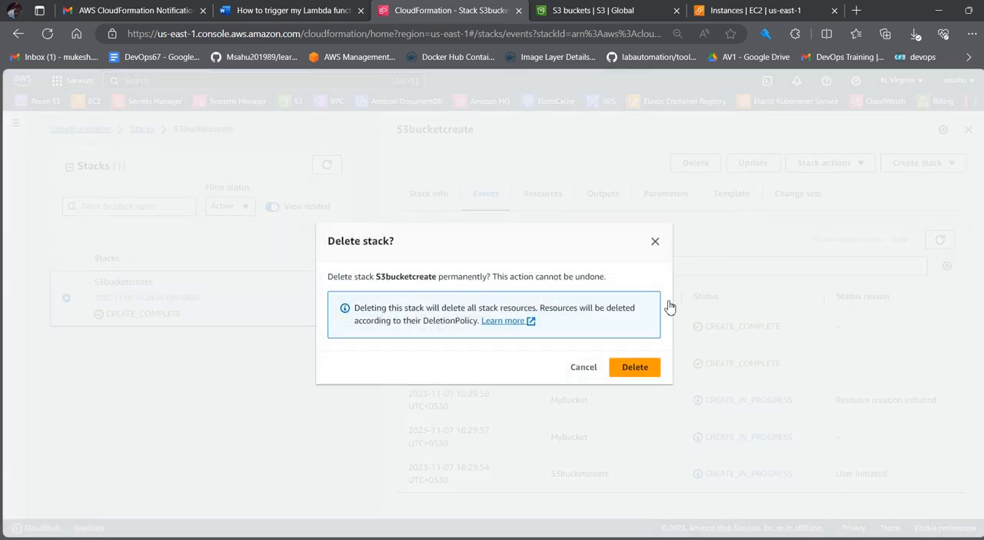
click(635, 367)
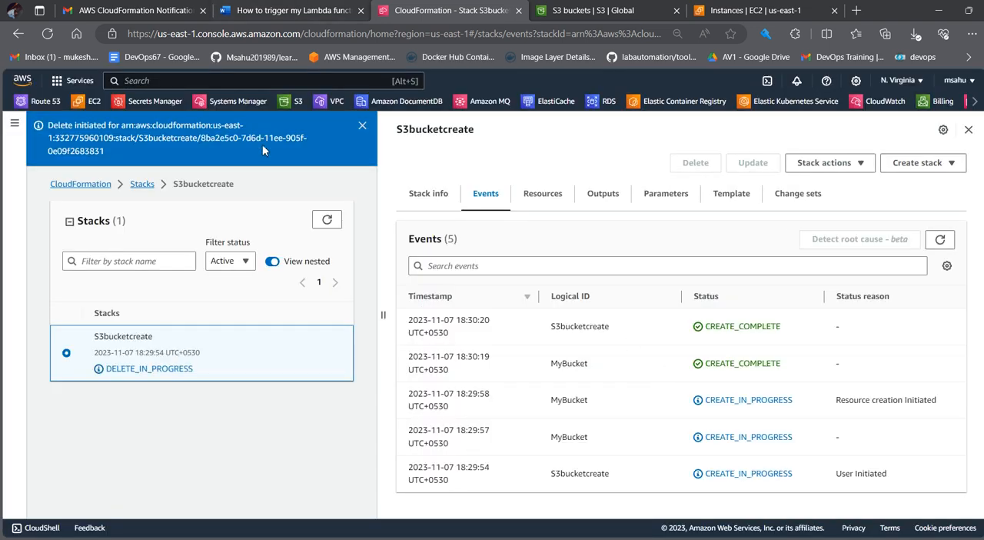
click(362, 125)
Step: Open the Lambda functions list and delete the LaunchEC2Instance function, entering "delete" as confirmation
click(75, 80)
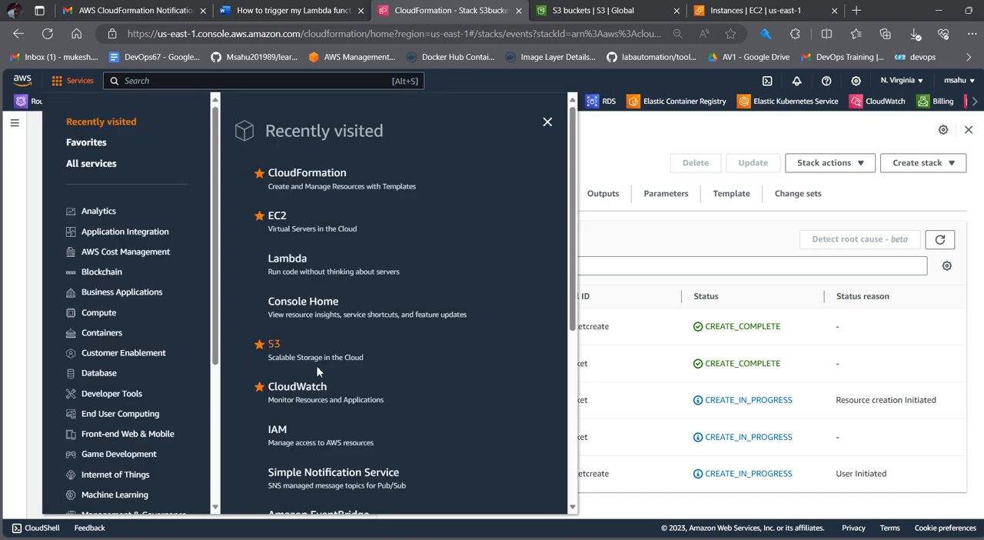
click(473, 231)
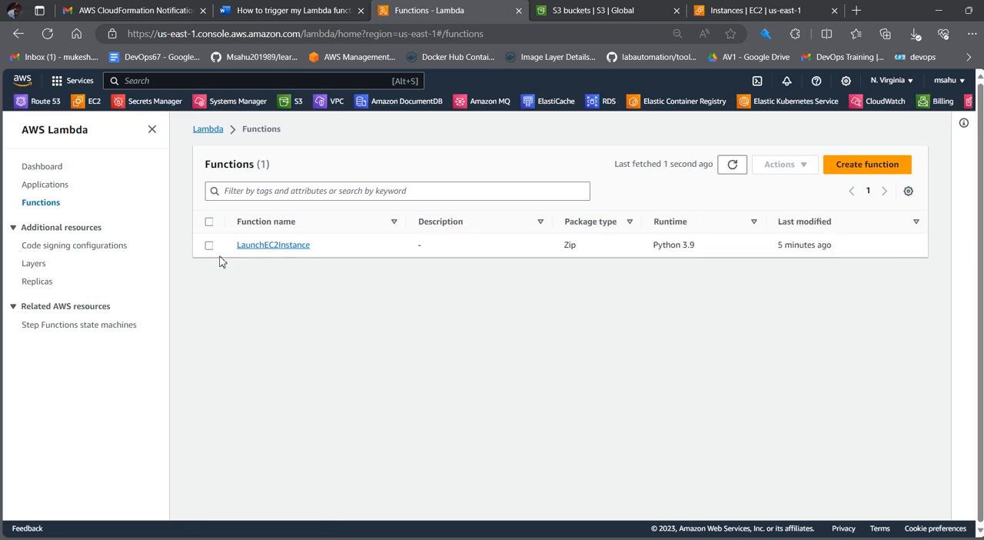
click(210, 245)
click(809, 169)
click(798, 222)
click(450, 370)
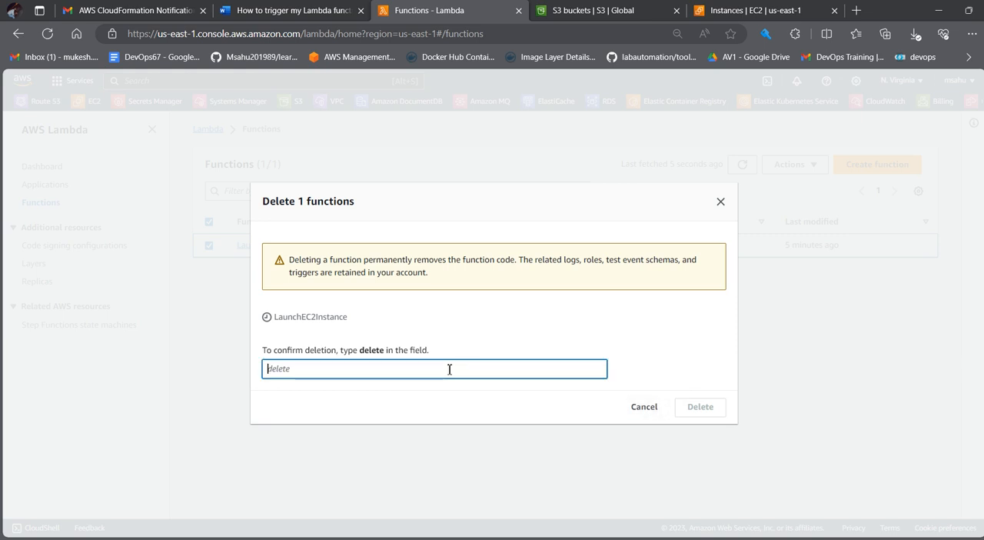
text(delete)
click(709, 407)
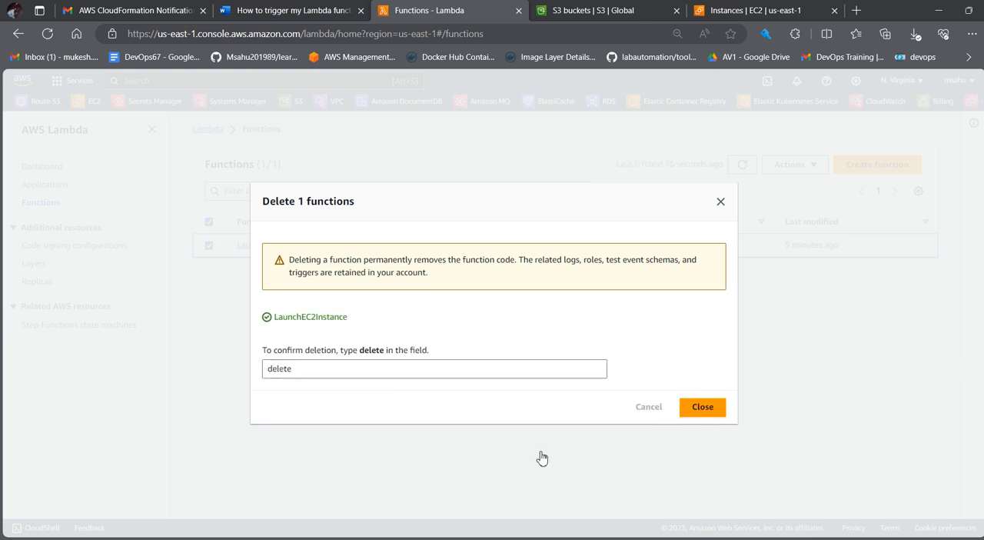
Step: Refresh the S3 bucket list and the EC2 instance list to check which resources remain after the deletions
click(588, 10)
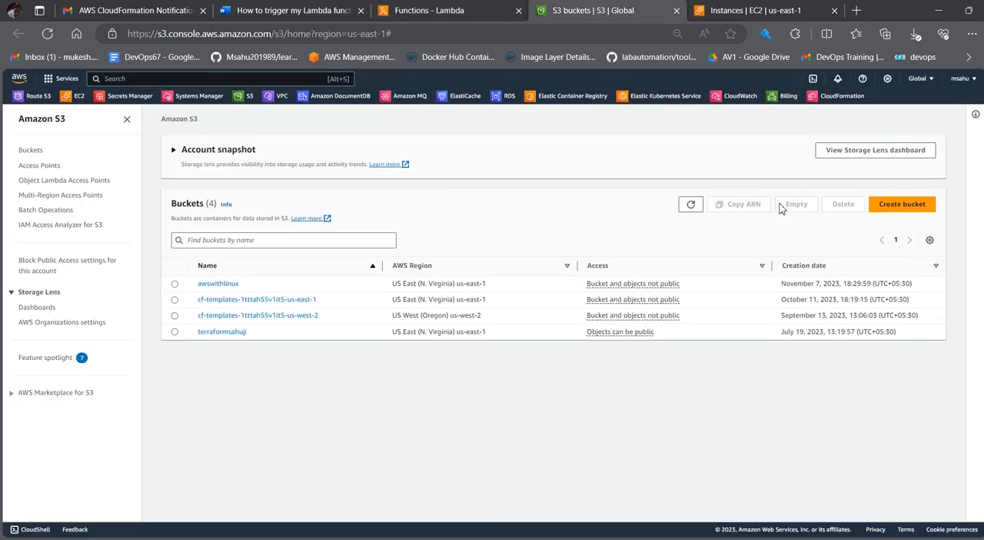
click(692, 205)
click(692, 205)
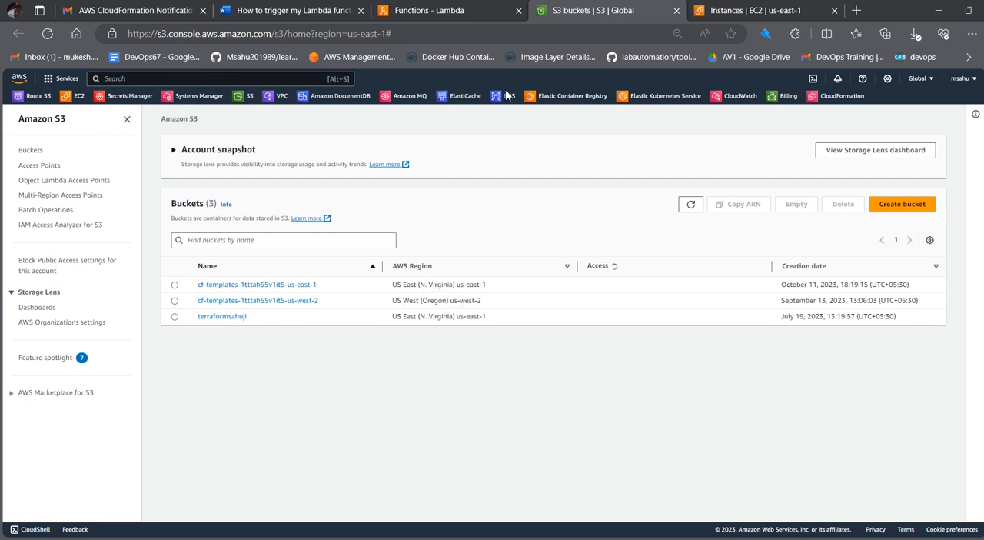
click(473, 10)
click(739, 10)
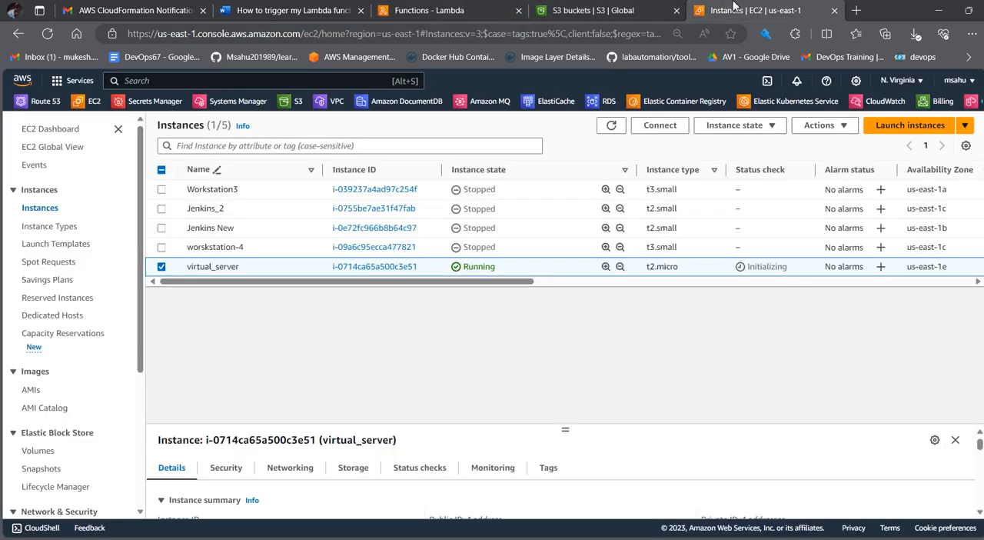
click(612, 126)
click(613, 127)
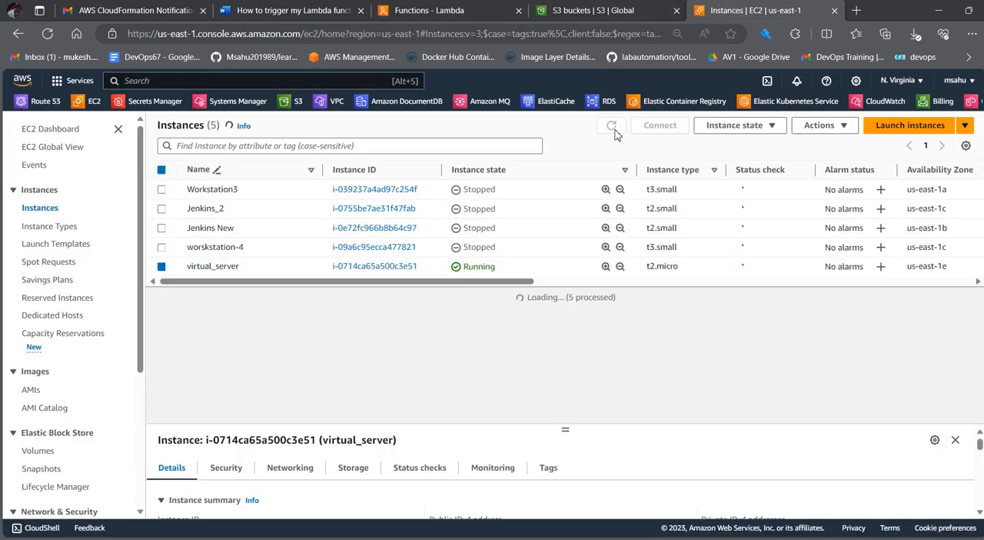
click(588, 10)
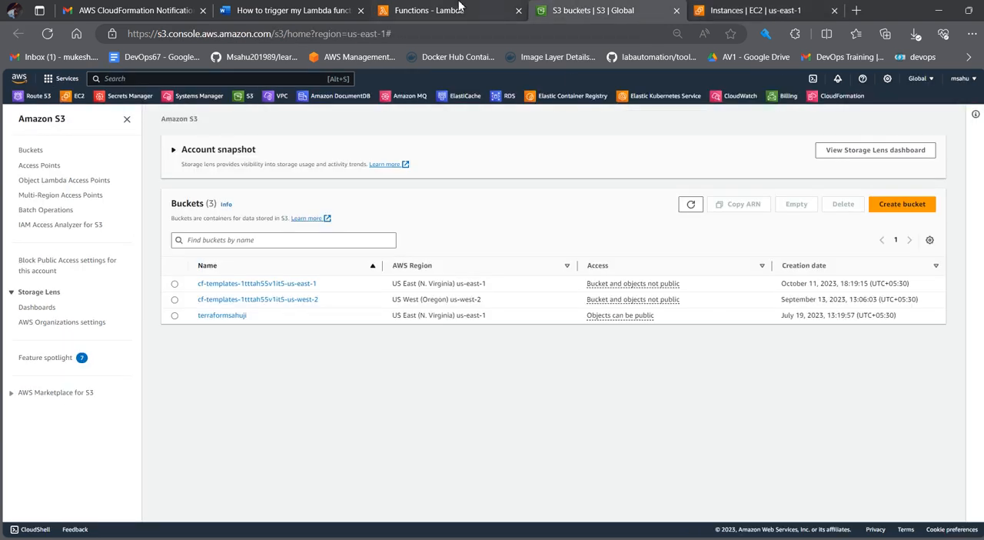
Step: Close the finished function deletion dialog in Lambda and refresh the functions list
click(459, 7)
click(703, 407)
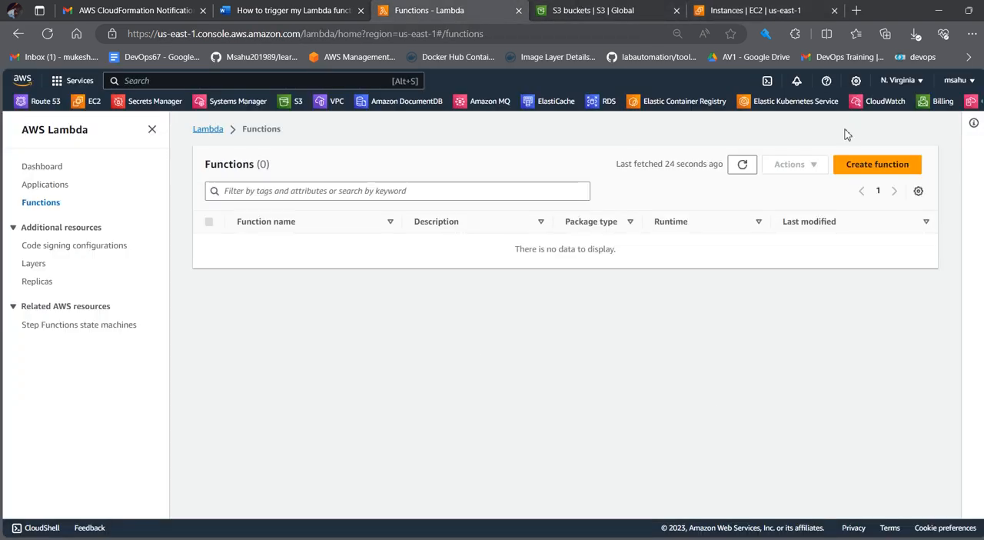
click(743, 163)
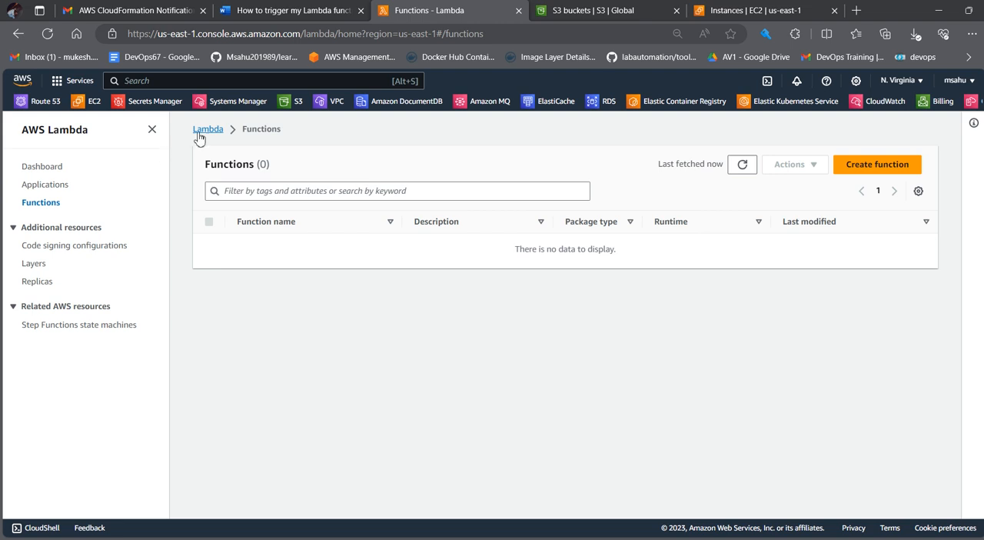